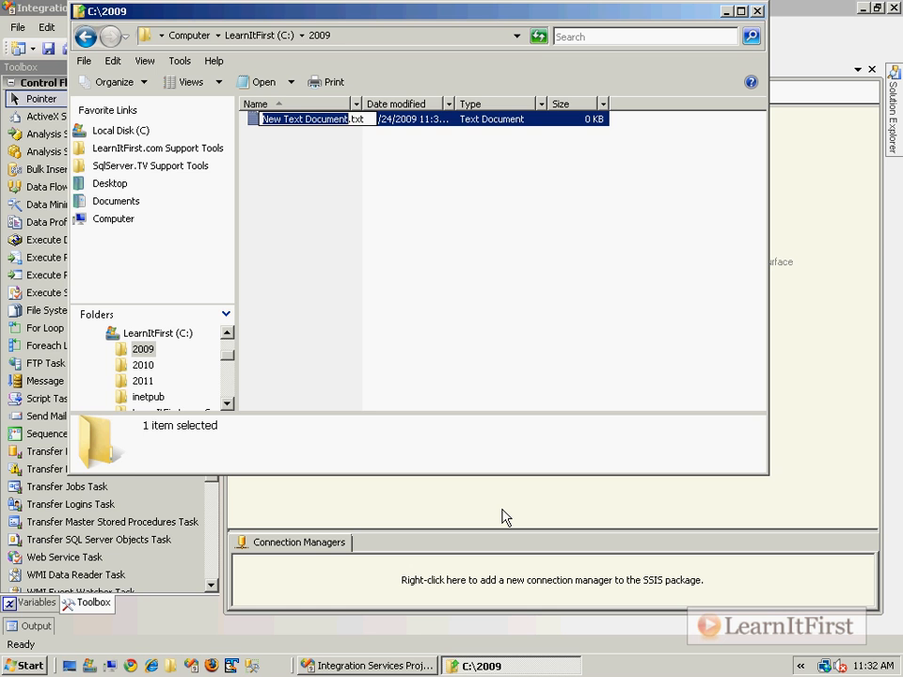
# Name the new text file in C:\2009 Document1.txt and open it for editing.
pyautogui.write('Document')
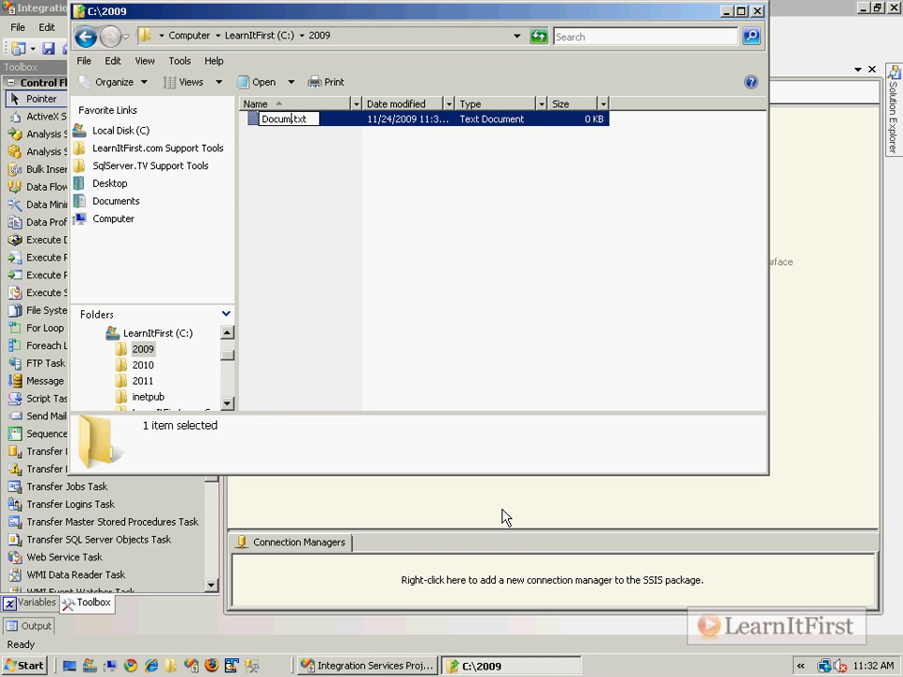
pyautogui.write('1')
pyautogui.press('Return')
# Enter the header ID,TheData and the row 1,Data from 2009 in the 2009 document, save it and close it.
pyautogui.press('Return')
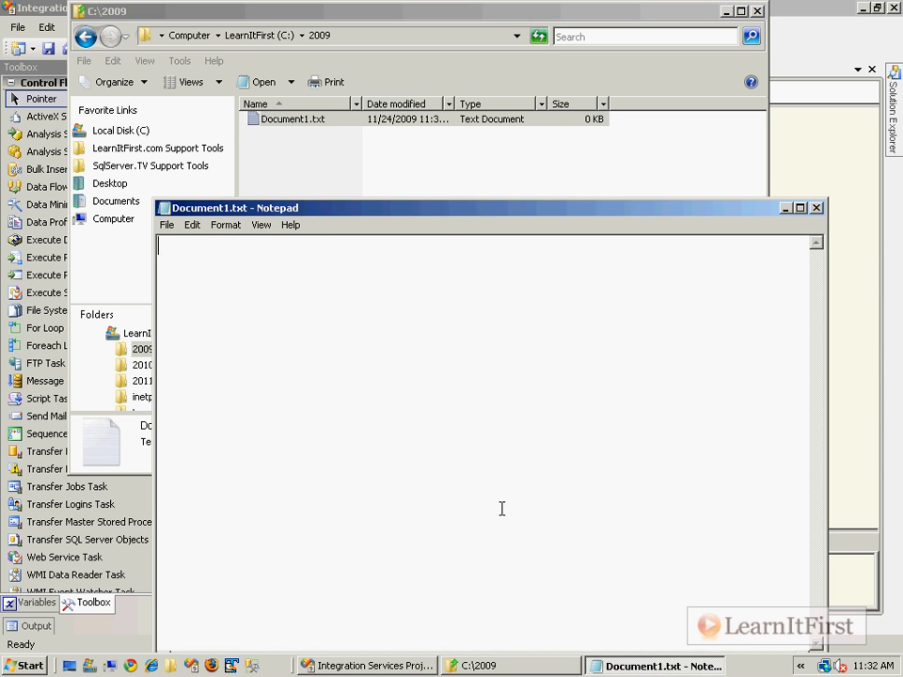
pyautogui.write('ID,TheData')
pyautogui.press('Return')
pyautogui.write('1,Data from 2009')
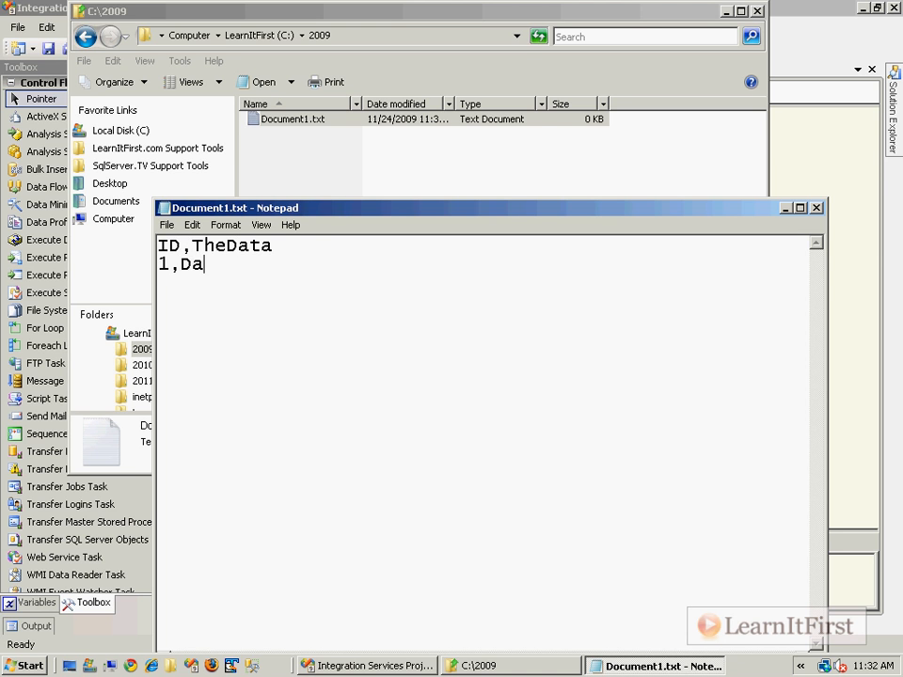
pyautogui.hotkey('ctrl', 'a')
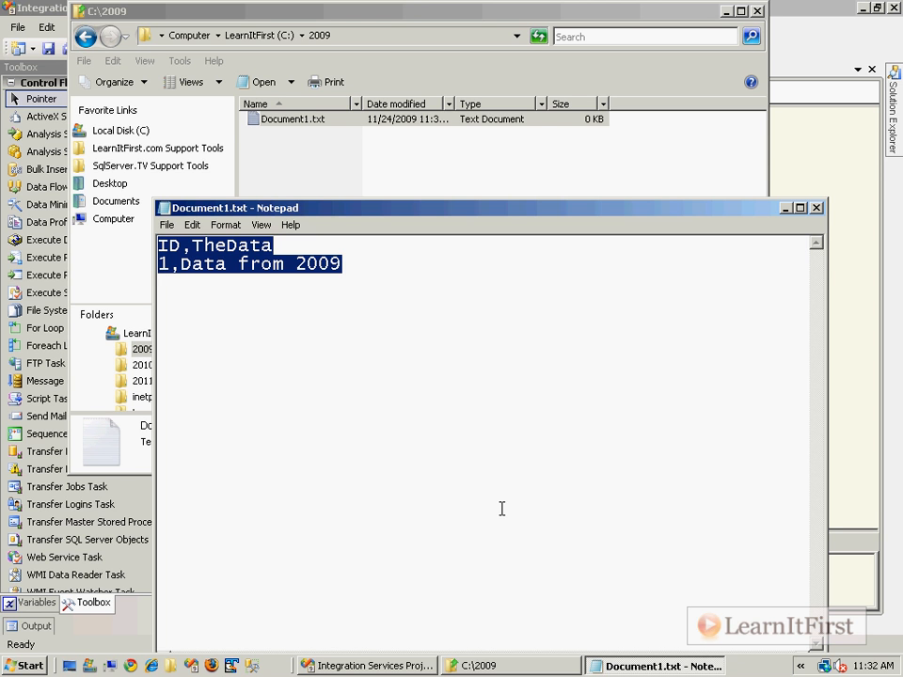
pyautogui.click(486, 370)
pyautogui.hotkey('ctrl', 's')
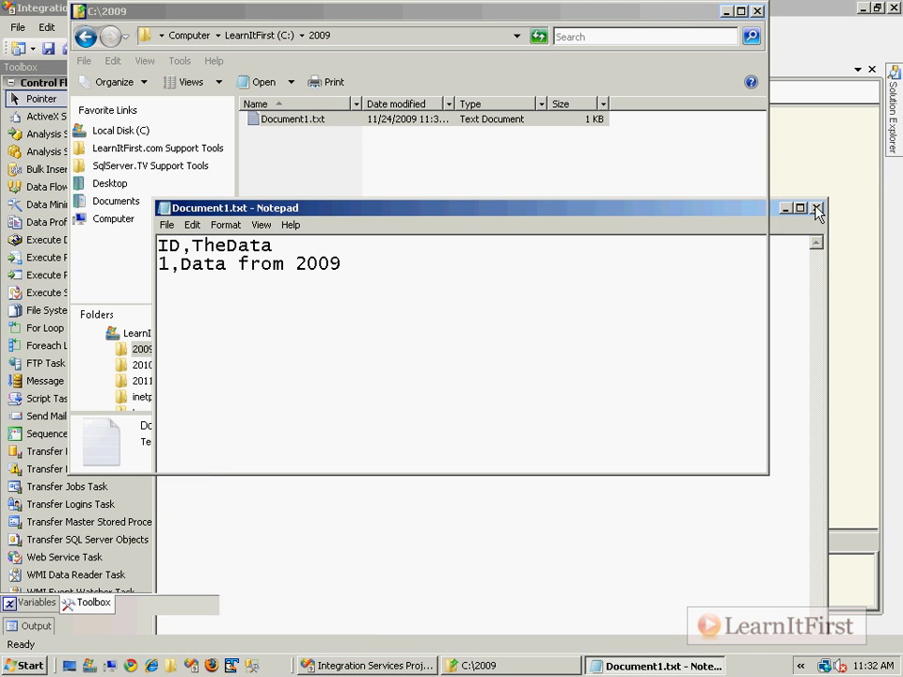
pyautogui.click(816, 208)
# Create a text file named Document1.txt in the C:\2010 folder and open it for editing.
pyautogui.click(282, 35)
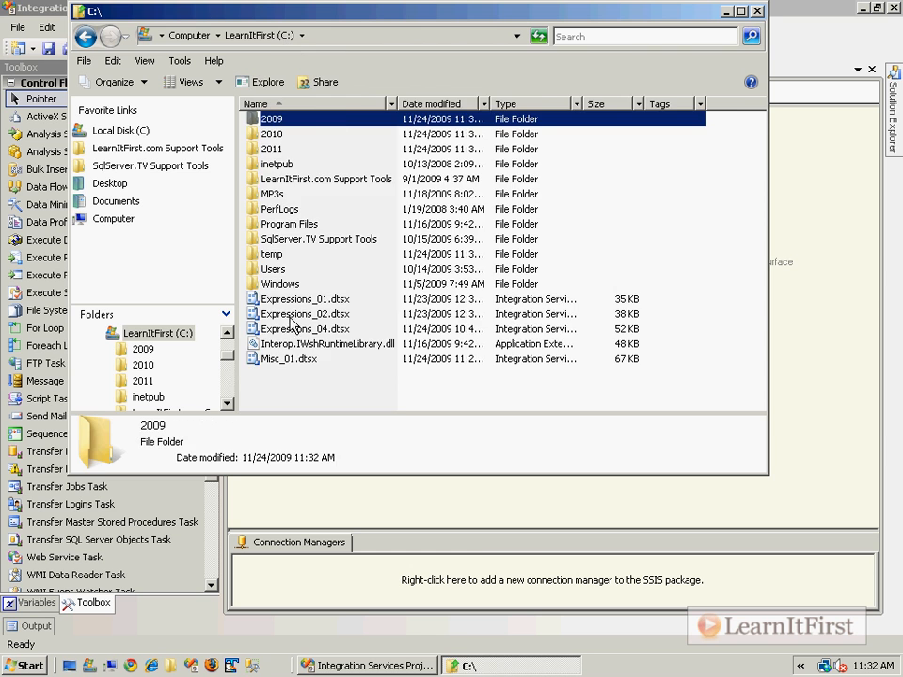
pyautogui.doubleClick(272, 134)
pyautogui.rightClick(320, 195)
pyautogui.moveTo(425, 362)
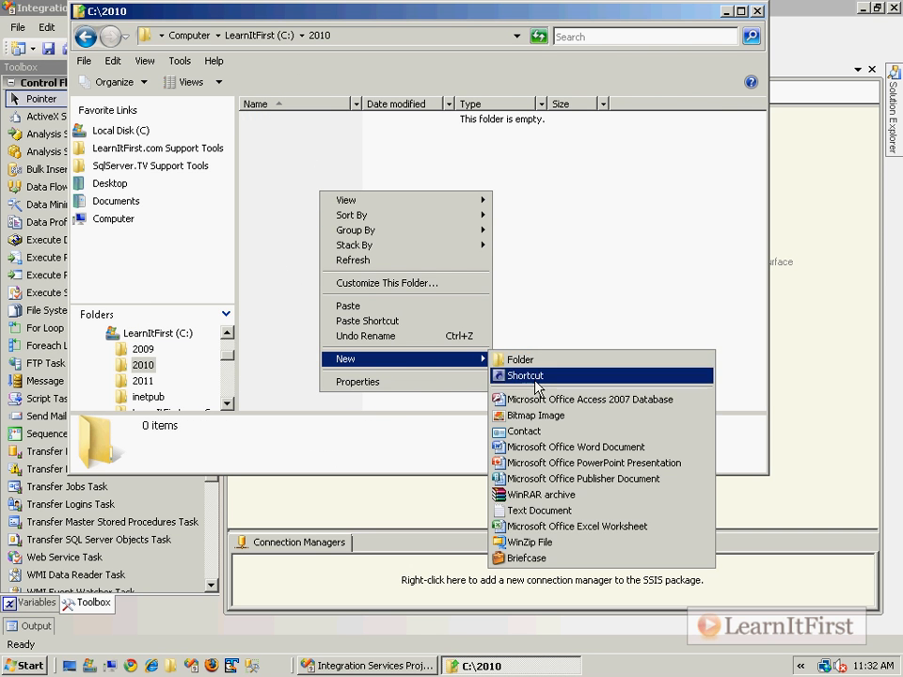
pyautogui.click(558, 511)
pyautogui.write('Document1')
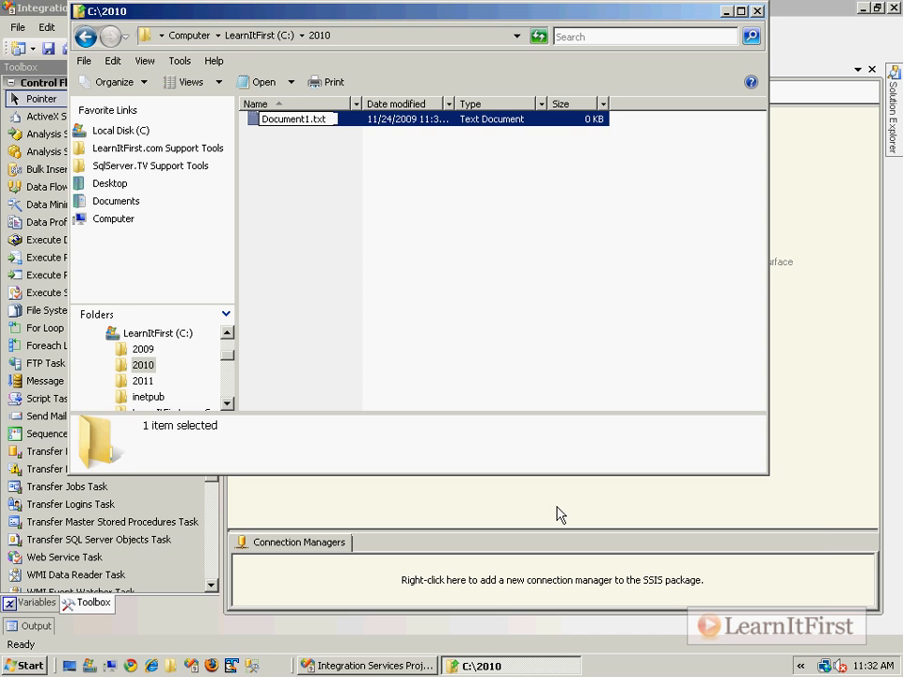
pyautogui.press('Return')
pyautogui.press('Return')
# Enter ID,TheData and the row 2,Data from 2010 in the 2010 document, save it, and close it and the folder window.
pyautogui.write('ID,TheData')
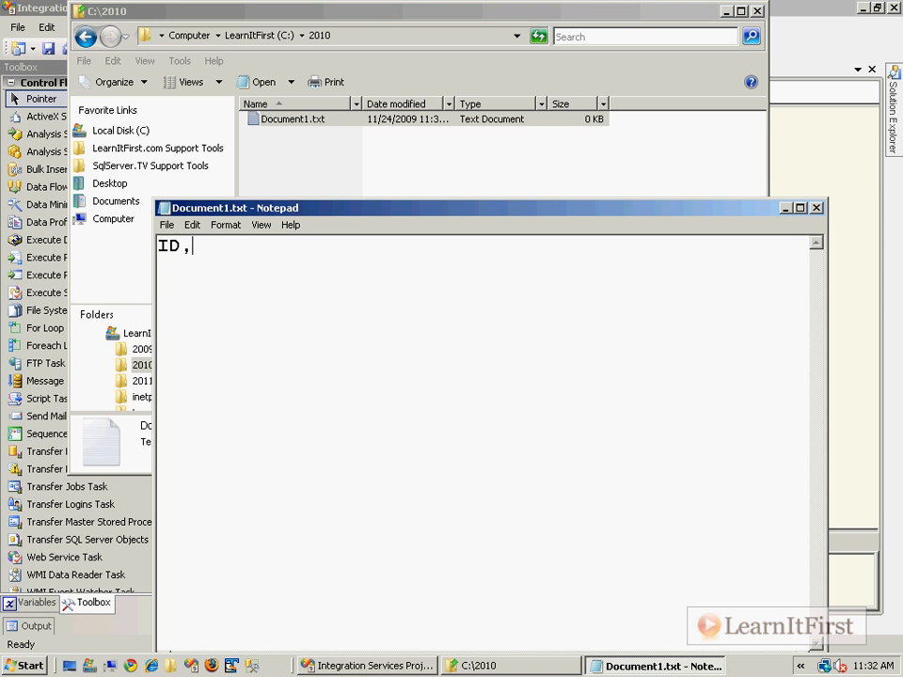
pyautogui.press('Return')
pyautogui.write('2,Data from 2010')
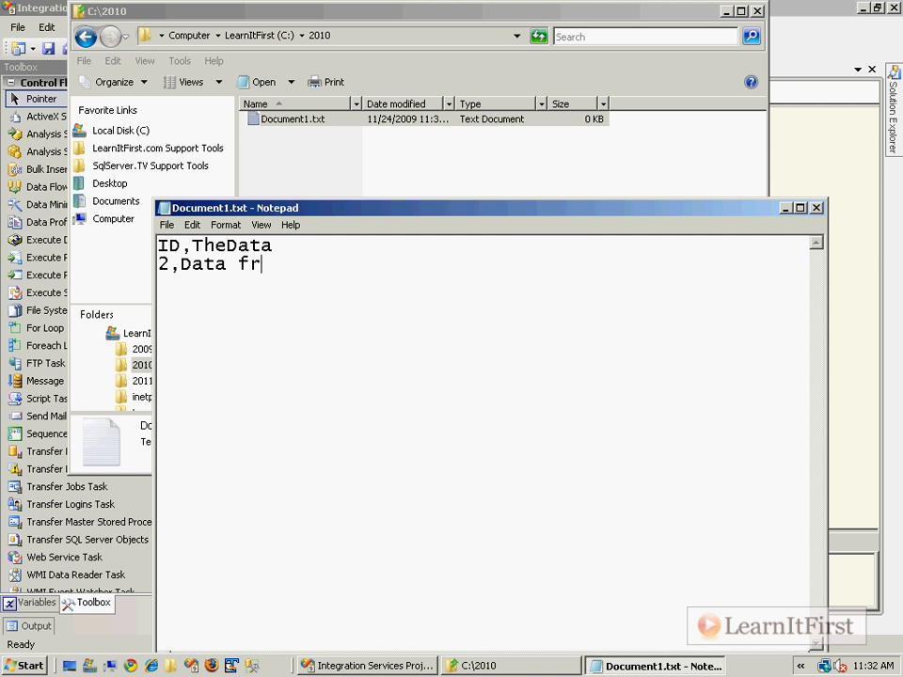
pyautogui.press('Return')
pyautogui.press('BackSpace')
pyautogui.hotkey('ctrl', 's')
pyautogui.click(816, 207)
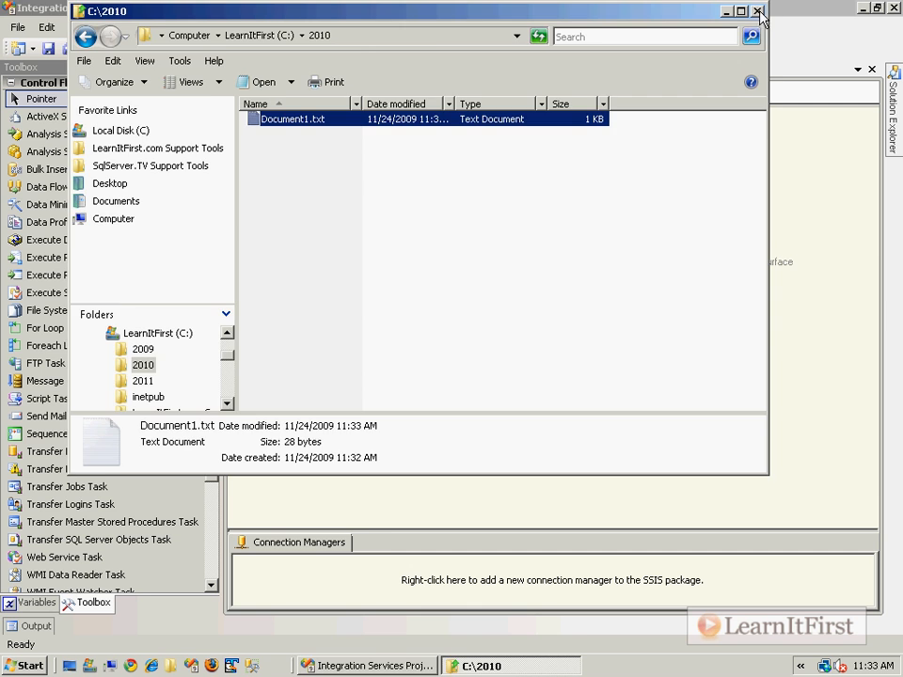
pyautogui.click(758, 12)
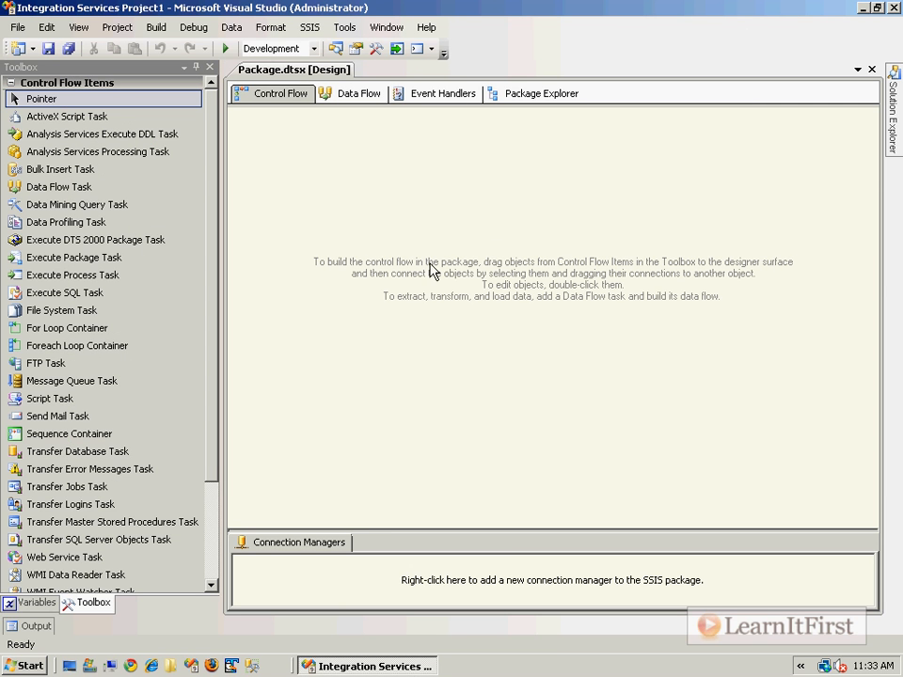
# Show the package variables in a wider pane and add a variable FileName with data type String.
pyautogui.rightClick(353, 177)
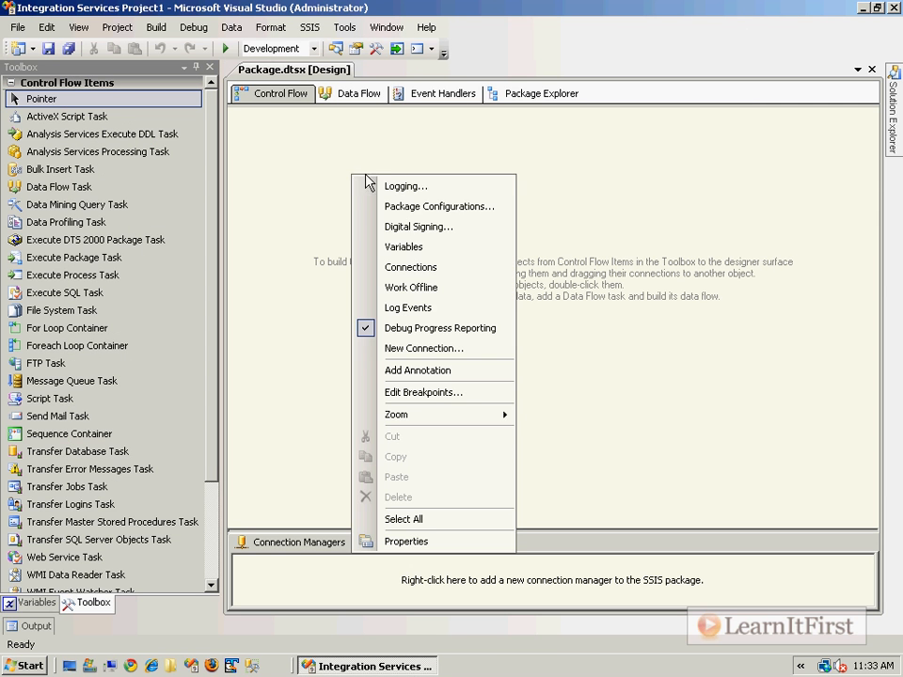
pyautogui.click(422, 249)
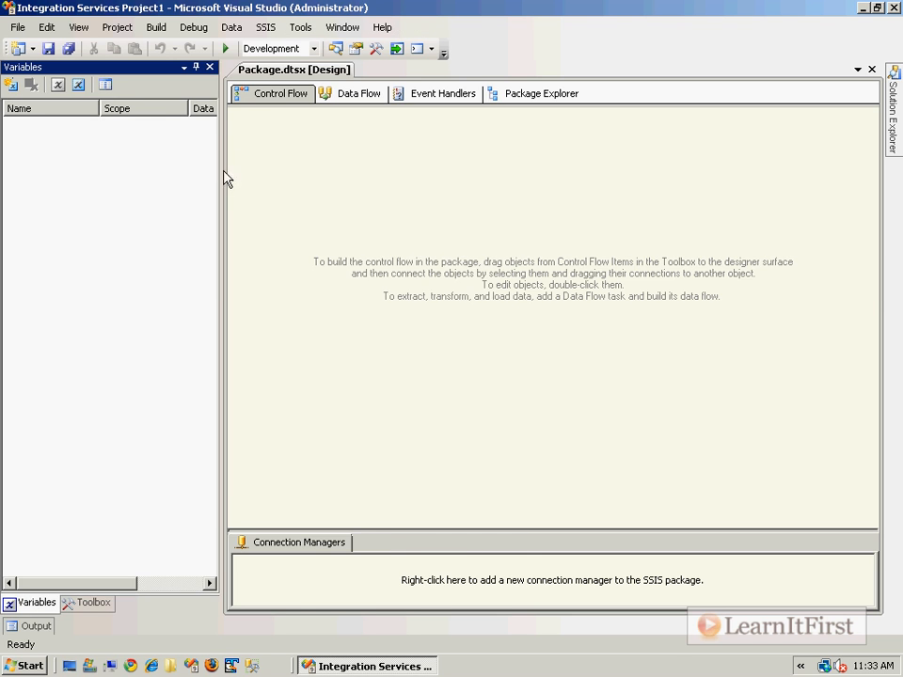
pyautogui.moveTo(215, 224); pyautogui.dragTo(414, 216)
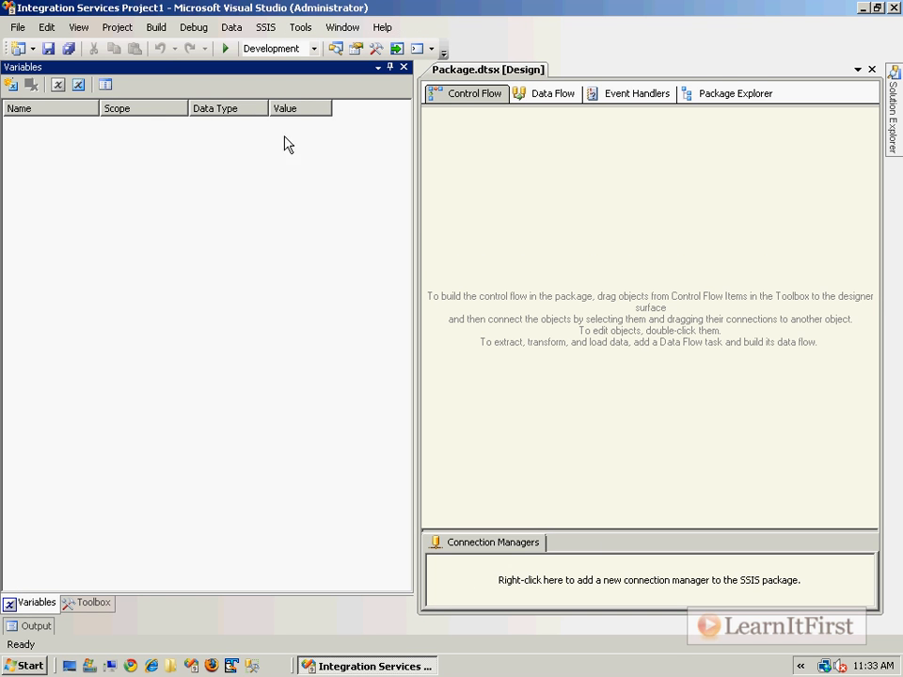
pyautogui.click(11, 84)
pyautogui.write('FileName')
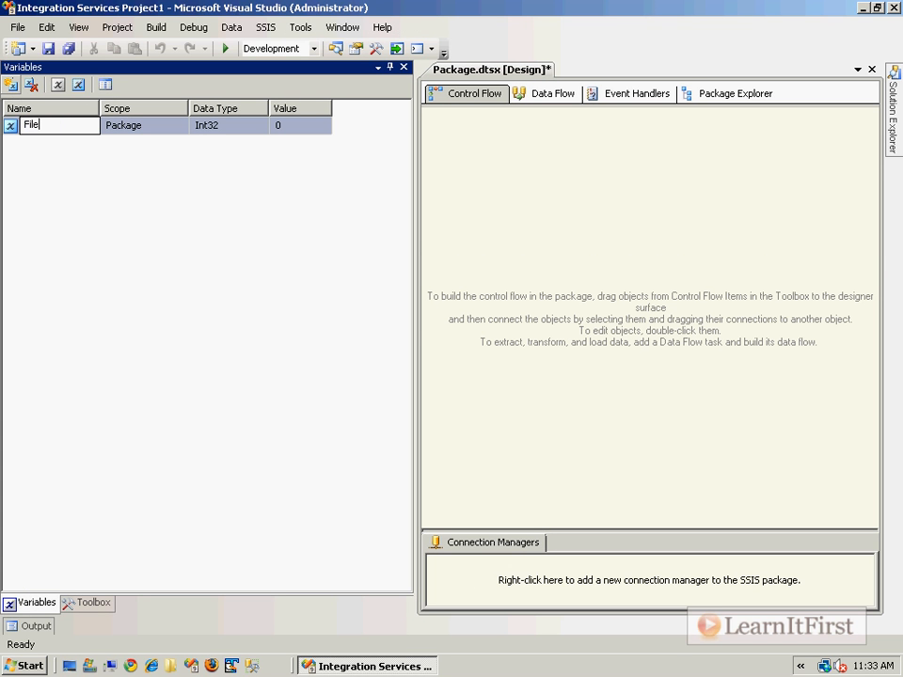
pyautogui.press('Tab')
pyautogui.press('s')
pyautogui.press('s')
pyautogui.press('s')
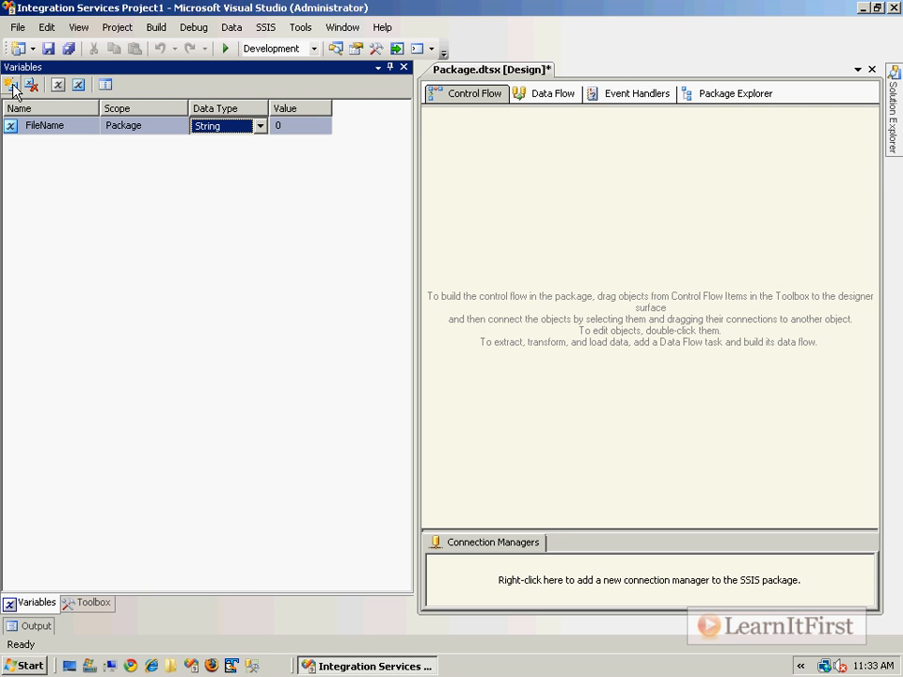
pyautogui.press('Tab')
# Add a package variable TheYear with data type Int32 and value 2008.
pyautogui.click(10, 85)
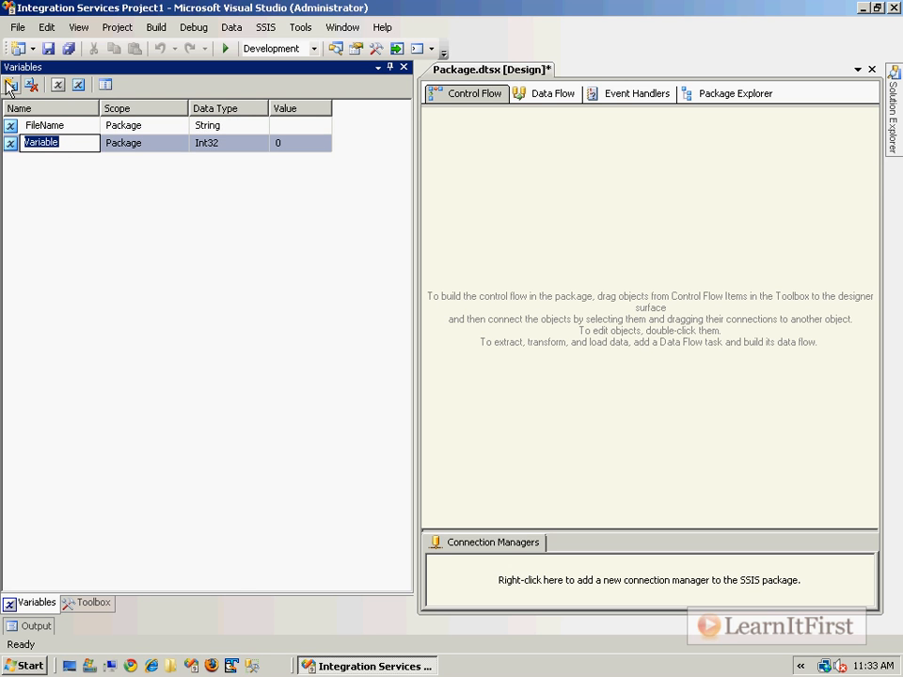
pyautogui.write('TheYear')
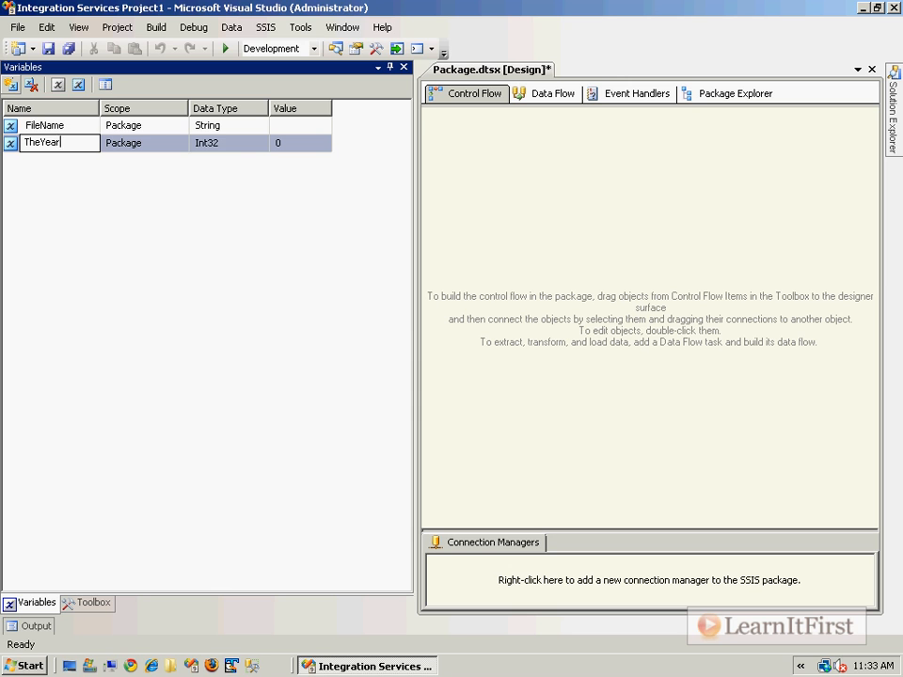
pyautogui.press('Tab')
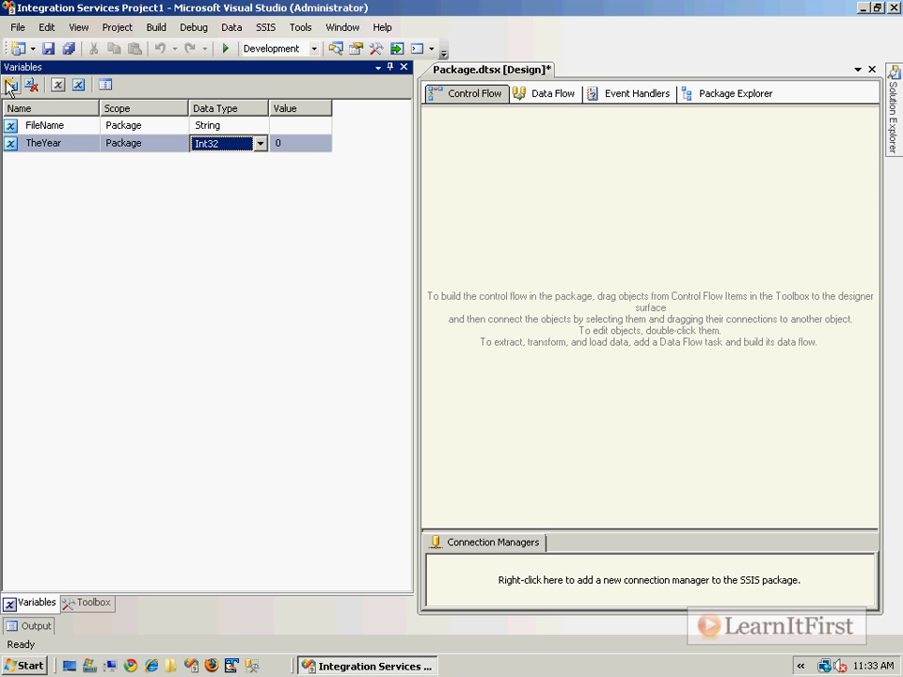
pyautogui.press('Tab')
pyautogui.write('20')
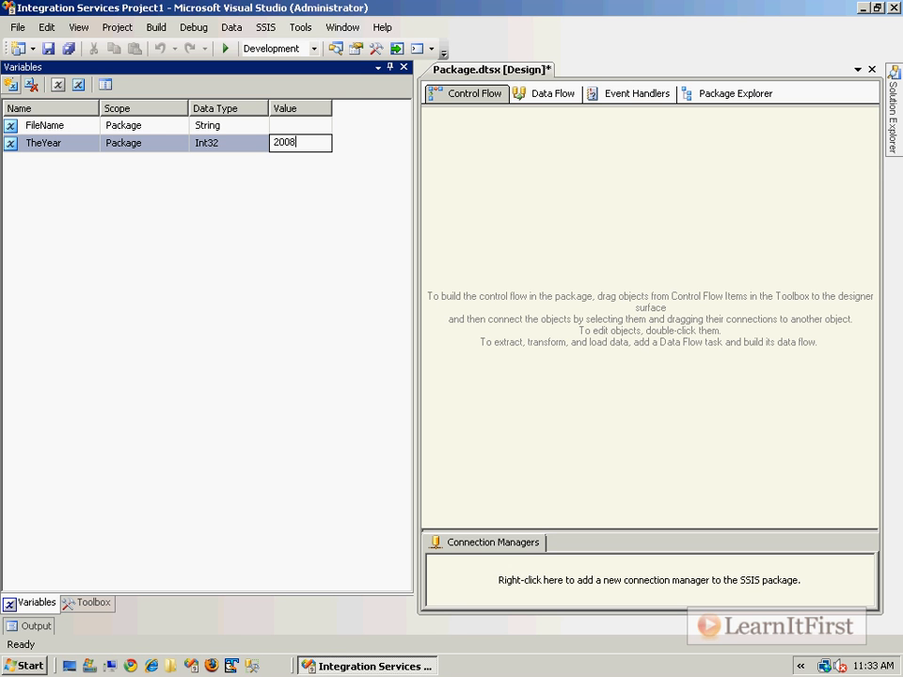
pyautogui.click(575, 194)
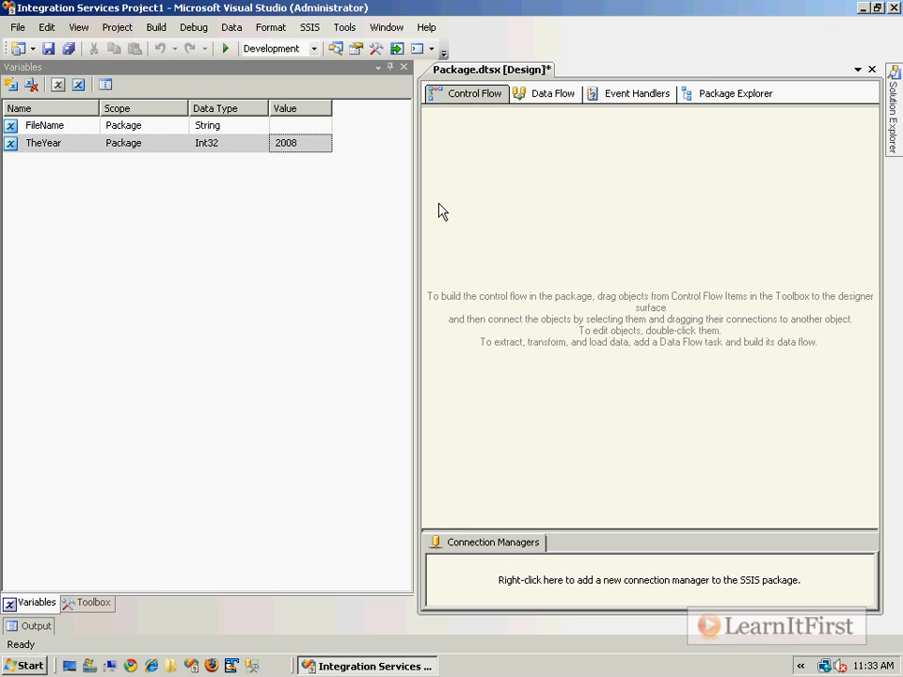
# Add a package variable PathToFolder with data type String and value c:\.
pyautogui.click(14, 88)
pyautogui.click(13, 88)
pyautogui.write('PathToFolder')
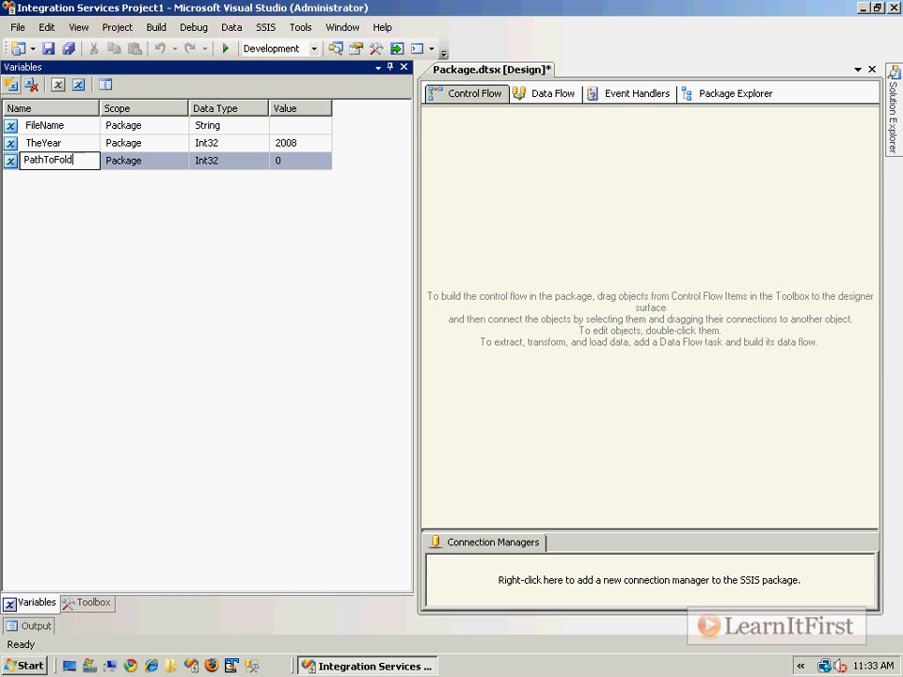
pyautogui.press('Tab')
pyautogui.press('s')
pyautogui.press('s')
pyautogui.press('s')
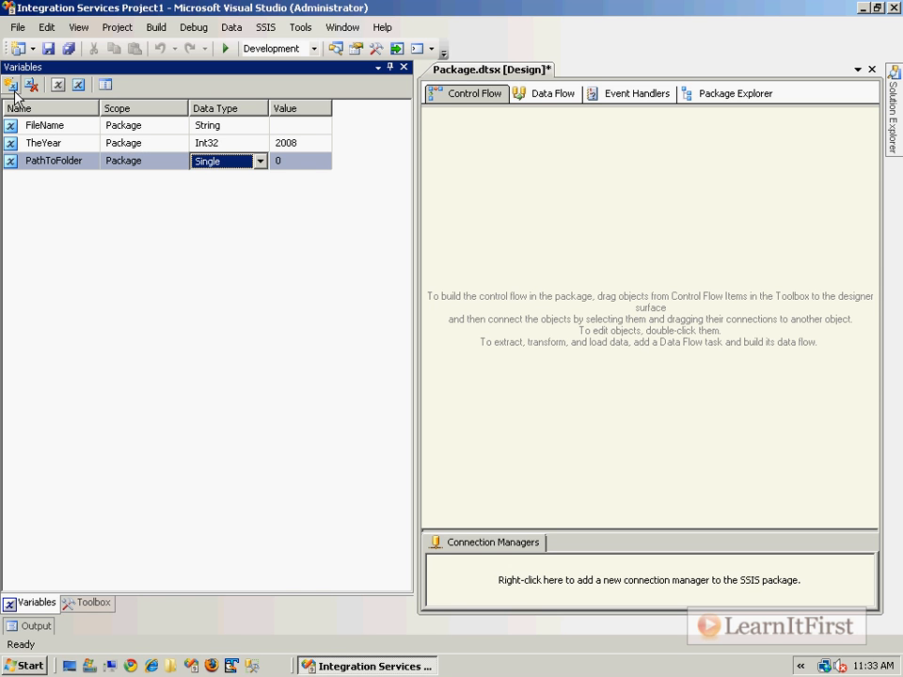
pyautogui.press('Tab')
pyautogui.write('c')
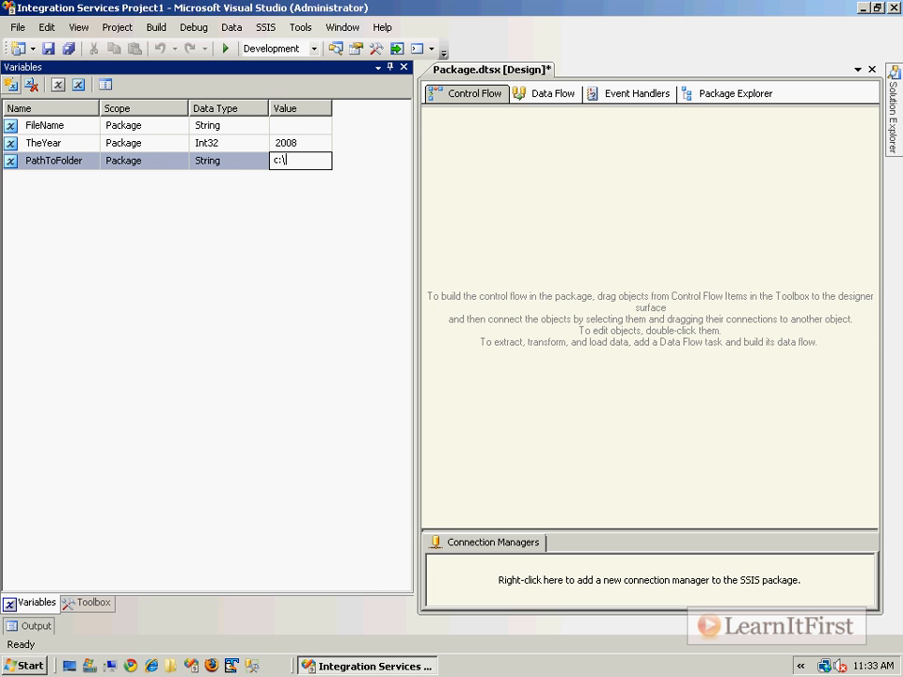
pyautogui.write(':\\')
pyautogui.press('Return')
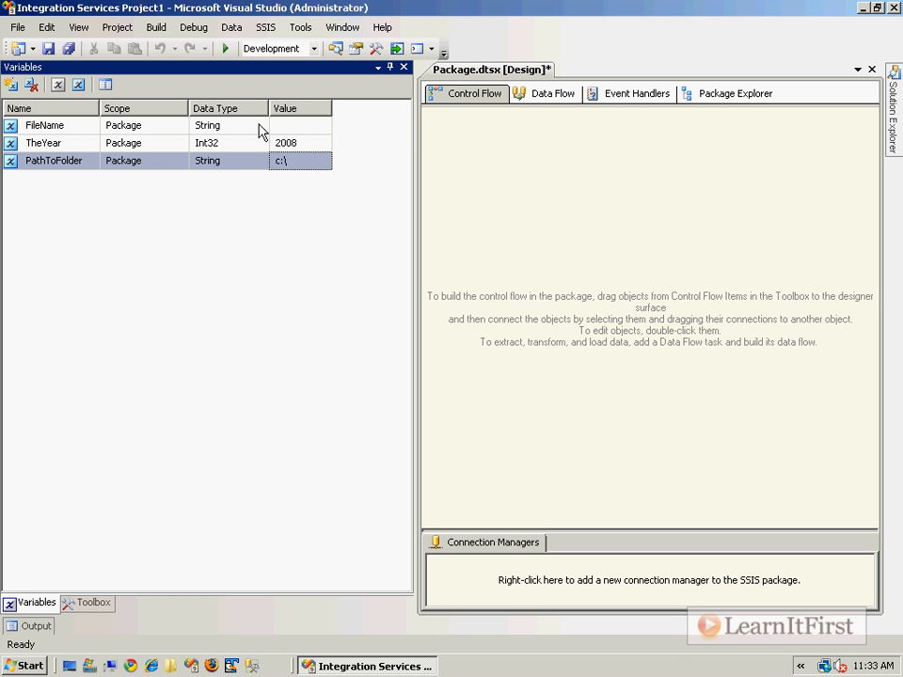
# Set the FileName variable's value to Document1.txt and widen the Value column.
pyautogui.click(301, 126)
pyautogui.write('Doc')
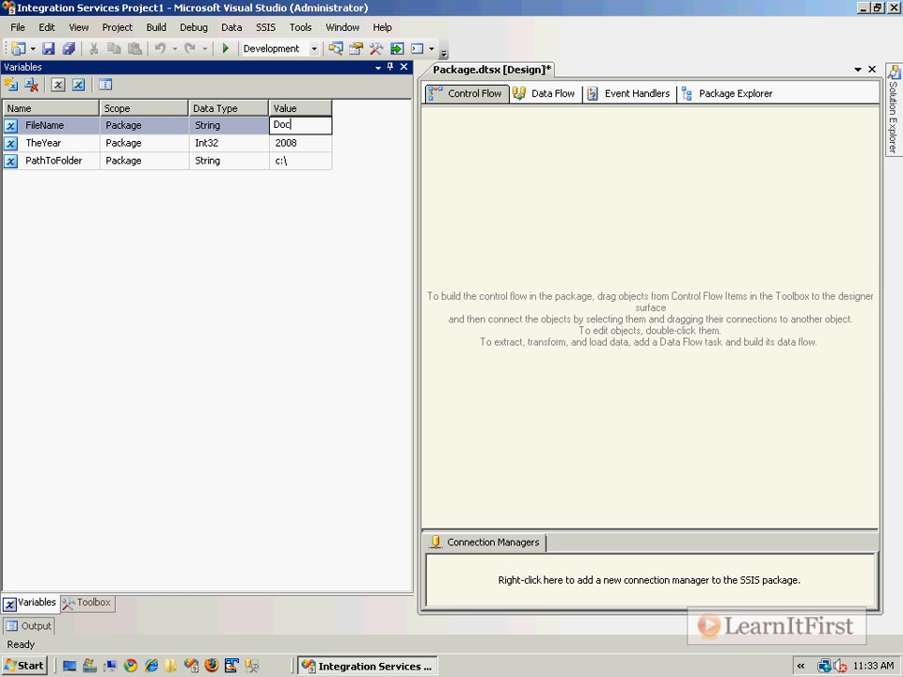
pyautogui.write('ument1.txt')
pyautogui.click(314, 141)
pyautogui.moveTo(332, 108); pyautogui.dragTo(372, 107)
pyautogui.click(483, 206)
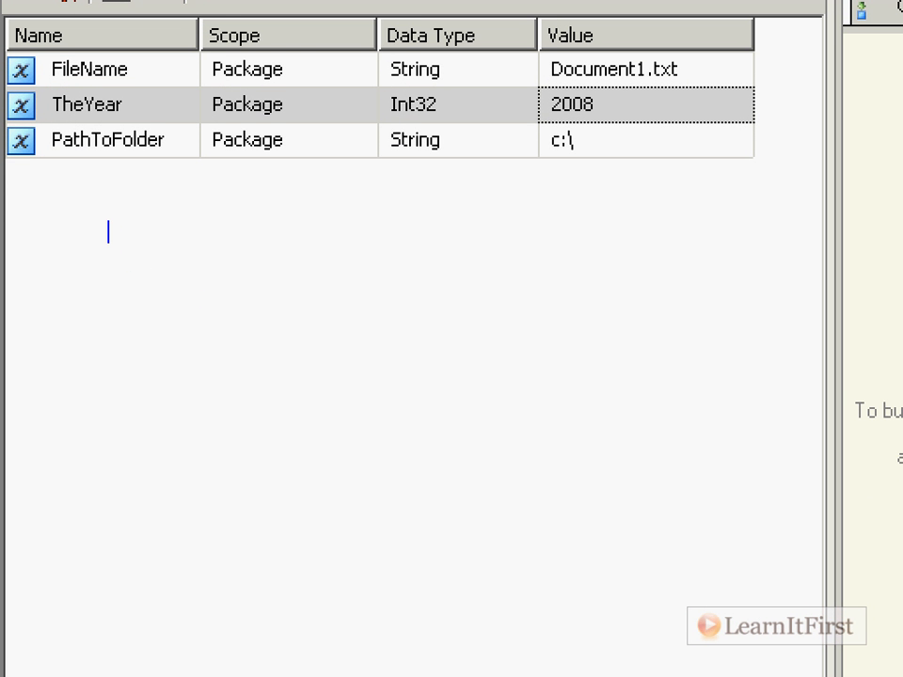
pyautogui.write('c:\\2008\\Document1.txt')
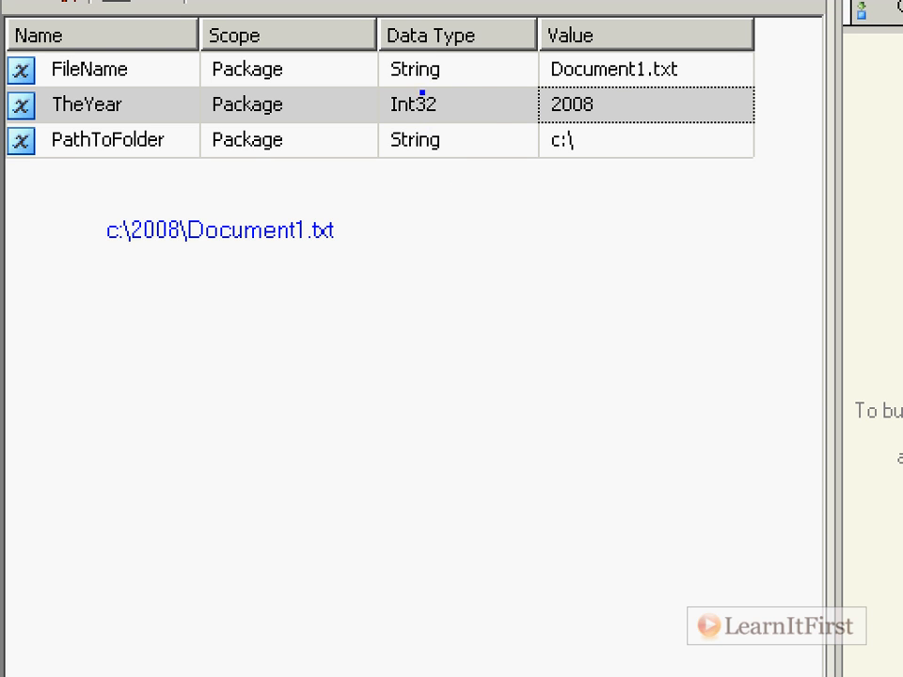
pyautogui.moveTo(452, 70)
pyautogui.mouseDown()
pyautogui.moveTo(490, 62)
pyautogui.moveTo(467, 146)
pyautogui.mouseUp()
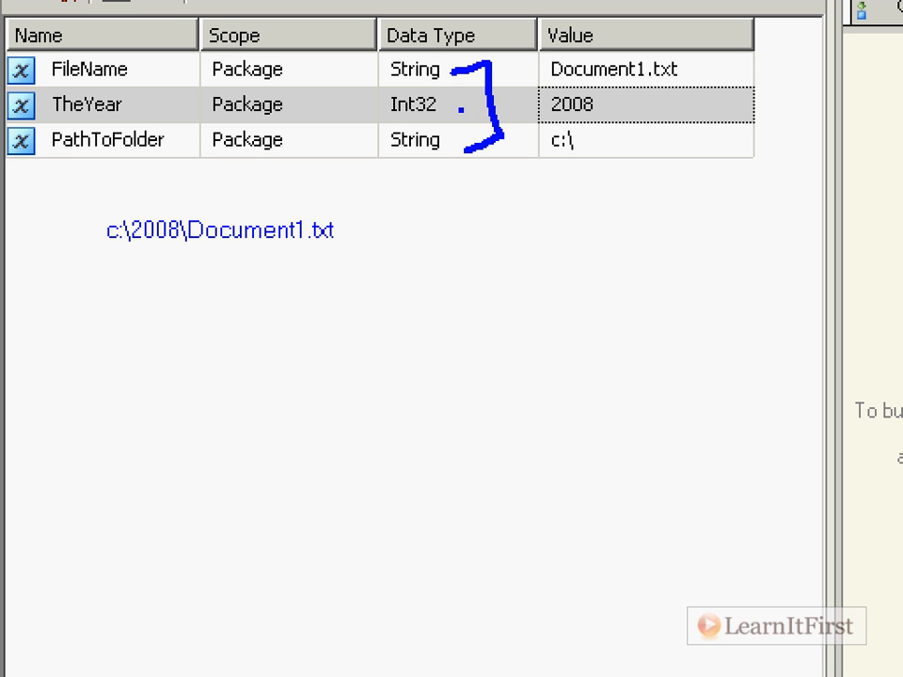
pyautogui.moveTo(378, 94)
pyautogui.mouseDown()
pyautogui.moveTo(475, 102)
pyautogui.moveTo(370, 93)
pyautogui.mouseUp()
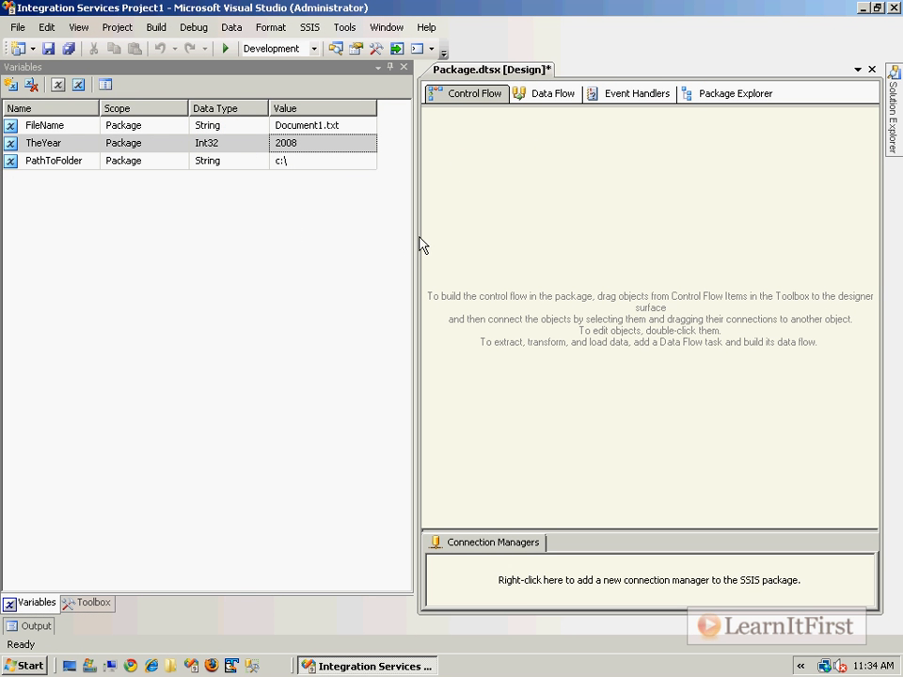
# Add a Data Flow Task to the control flow and place a Flat File Source inside it.
pyautogui.moveTo(414, 240); pyautogui.dragTo(273, 240)
pyautogui.click(90, 603)
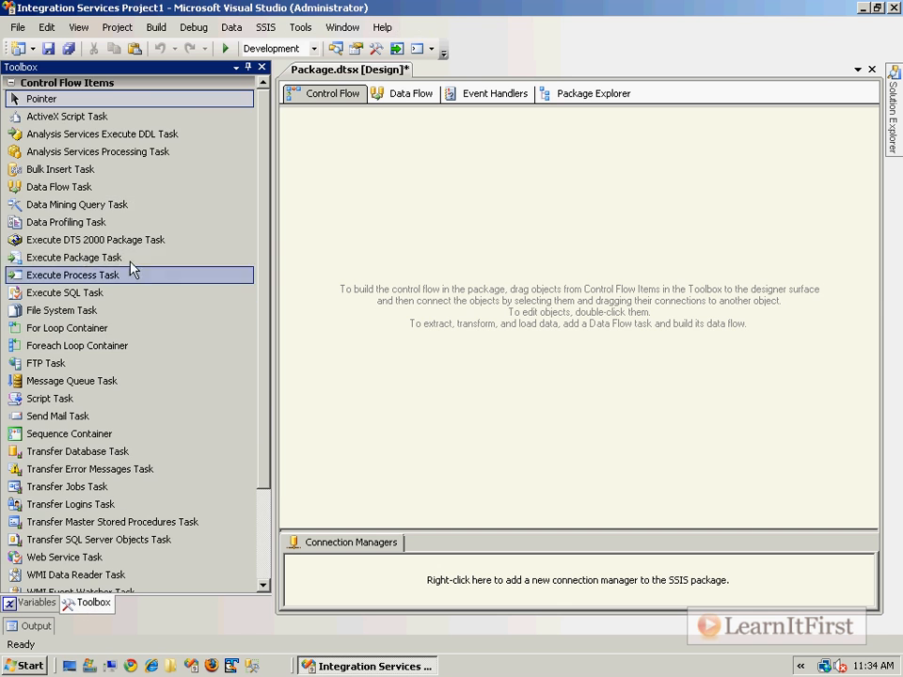
pyautogui.moveTo(58, 186); pyautogui.dragTo(383, 238)
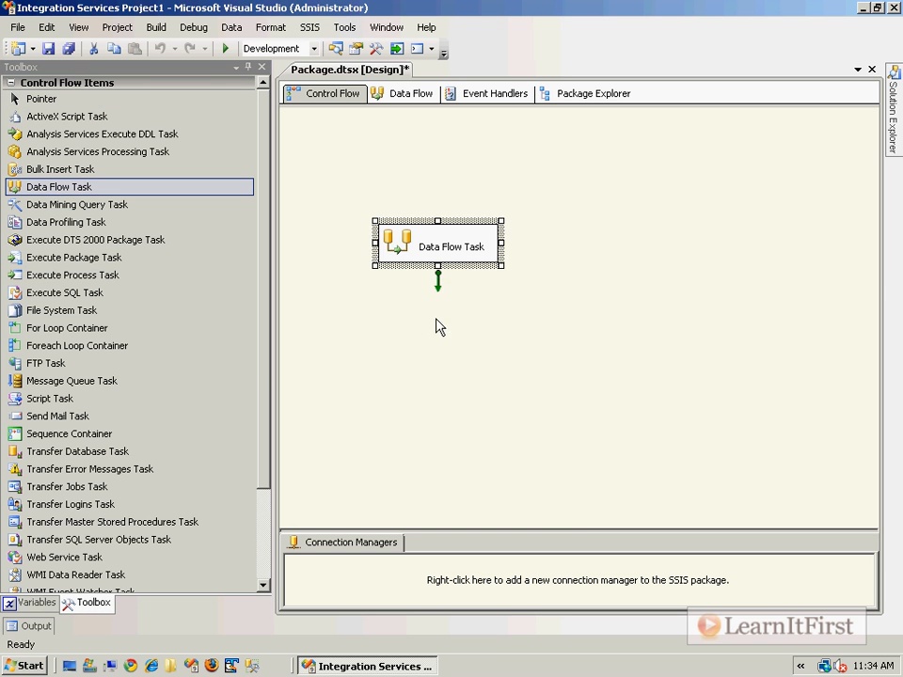
pyautogui.doubleClick(401, 254)
pyautogui.moveTo(57, 186); pyautogui.dragTo(492, 203)
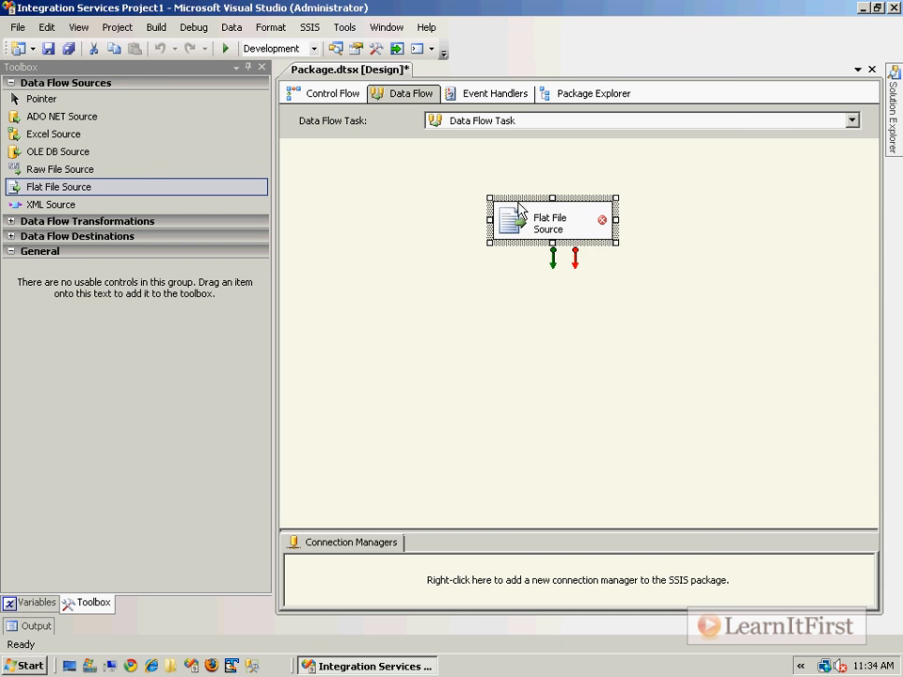
# Create a new flat file connection manager named TheSource for the Flat File Source.
pyautogui.doubleClick(512, 228)
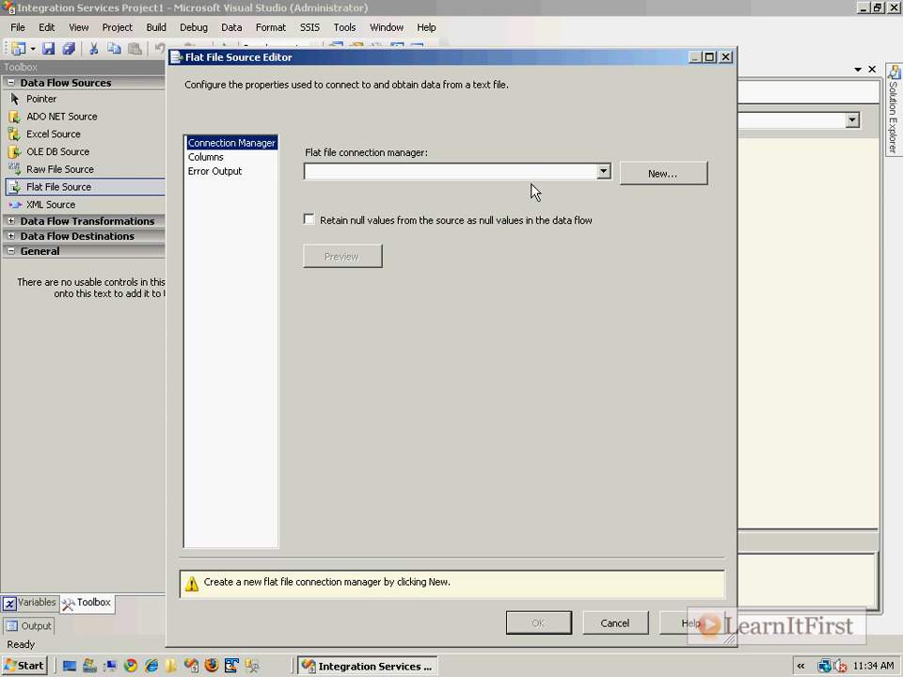
pyautogui.click(638, 180)
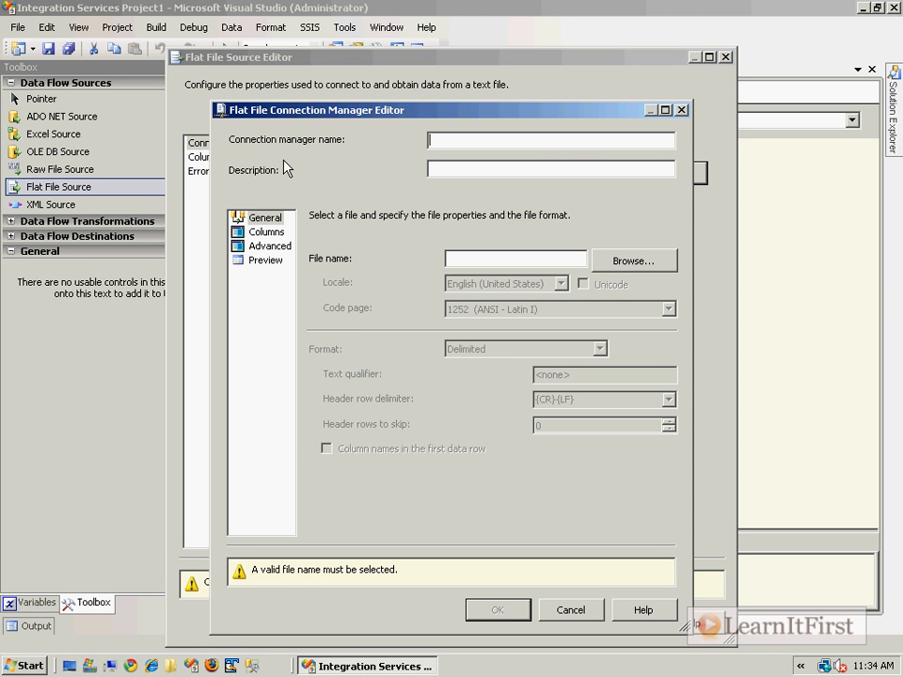
pyautogui.write('TheSource')
# Point TheSource at the text file containing the 2009 data, with column names in the first data row, and accept the connection manager.
pyautogui.click(629, 264)
pyautogui.doubleClick(403, 226)
pyautogui.doubleClick(409, 228)
pyautogui.click(428, 450)
pyautogui.click(266, 231)
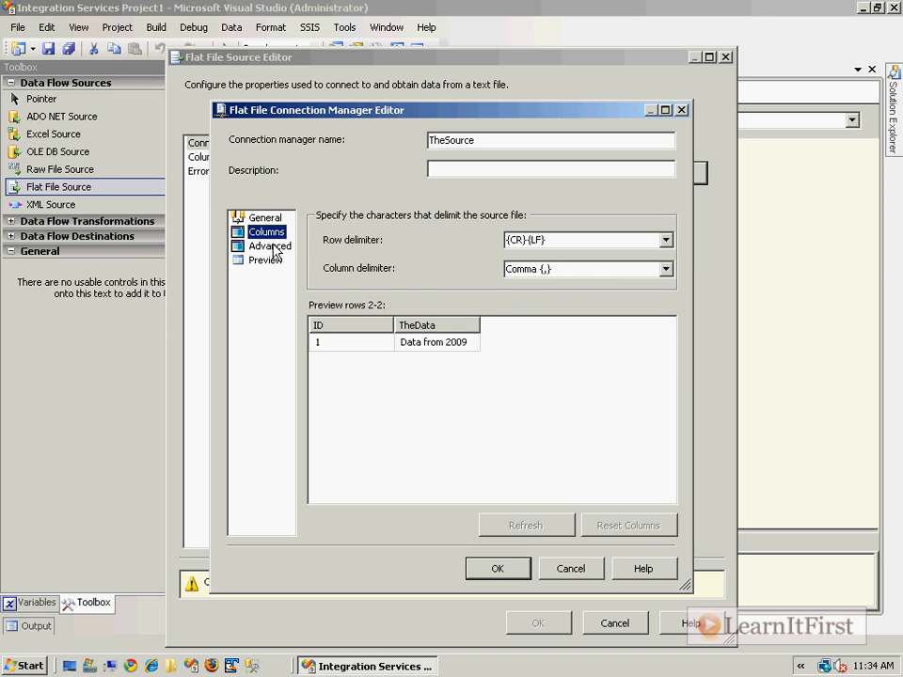
pyautogui.click(270, 245)
pyautogui.click(261, 218)
pyautogui.click(266, 232)
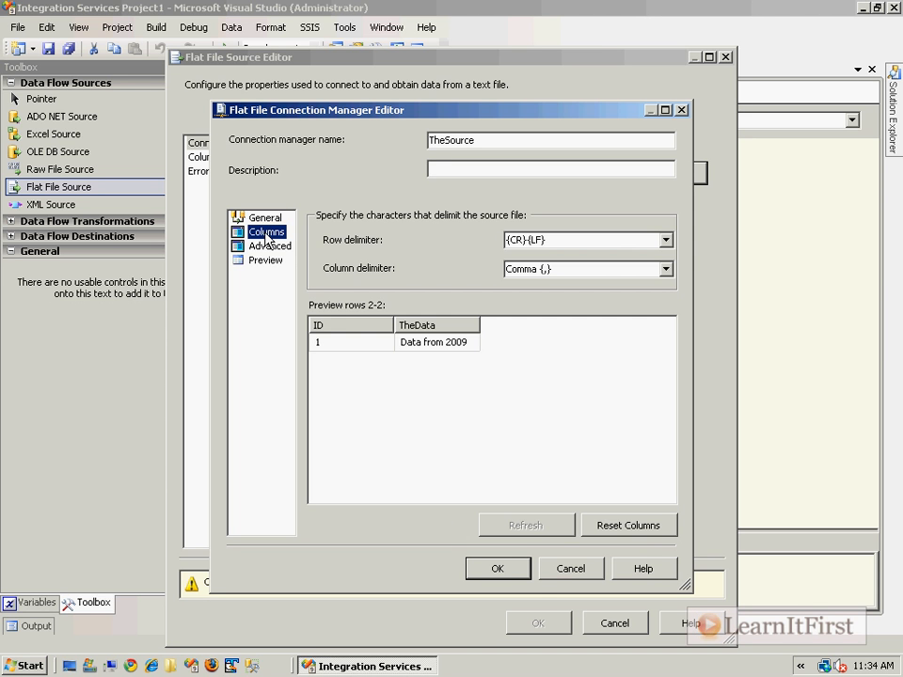
pyautogui.click(522, 575)
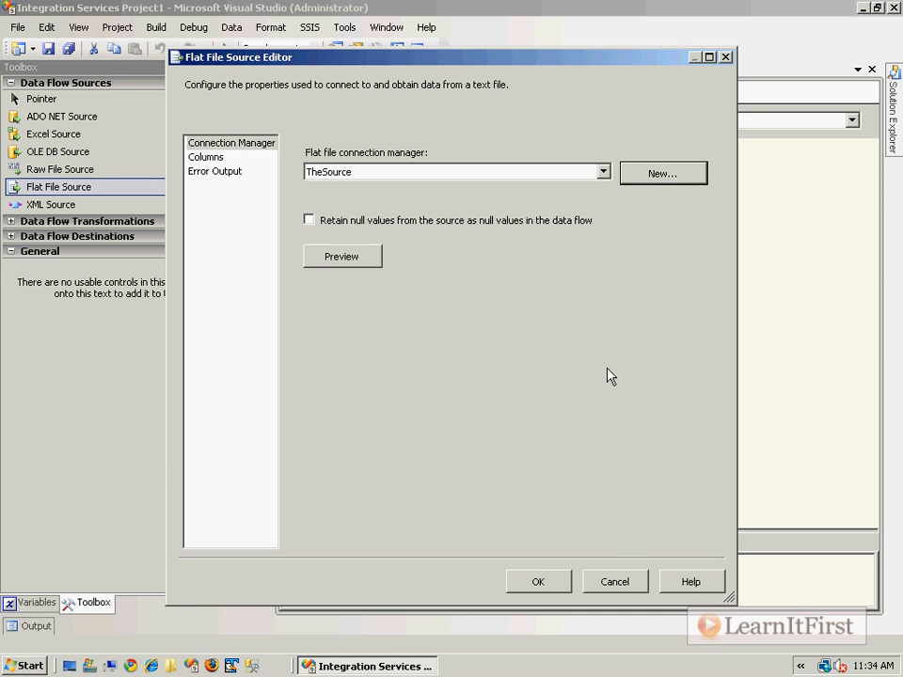
# Load the Flat File Source's columns, accept its settings and save the package.
pyautogui.click(233, 162)
pyautogui.click(551, 581)
pyautogui.click(602, 423)
pyautogui.hotkey('ctrl', 's')
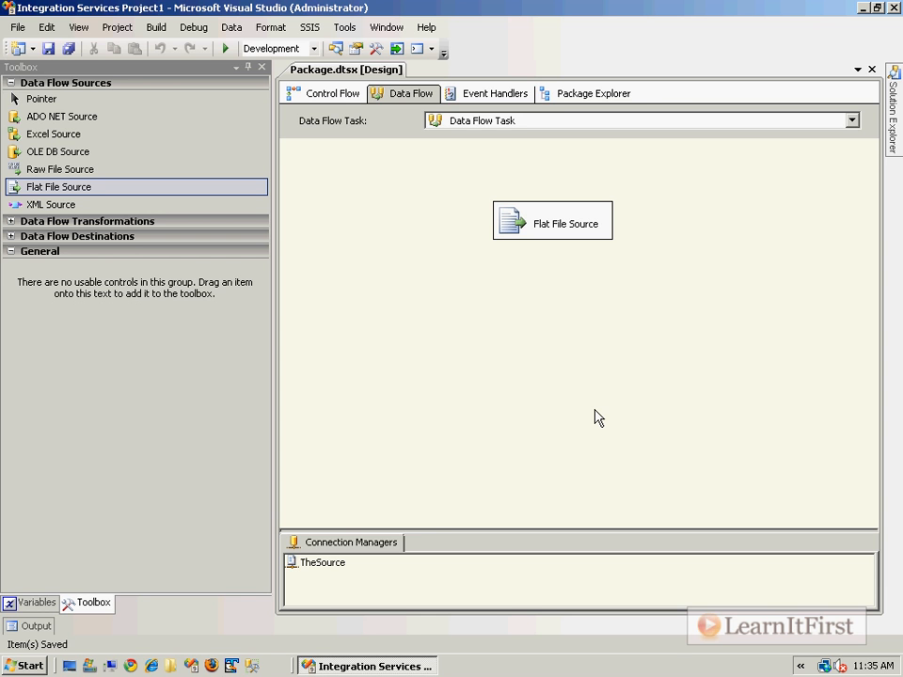
# Show the package variables, return to the control flow and move the Data Flow Task lower on the canvas.
pyautogui.click(38, 603)
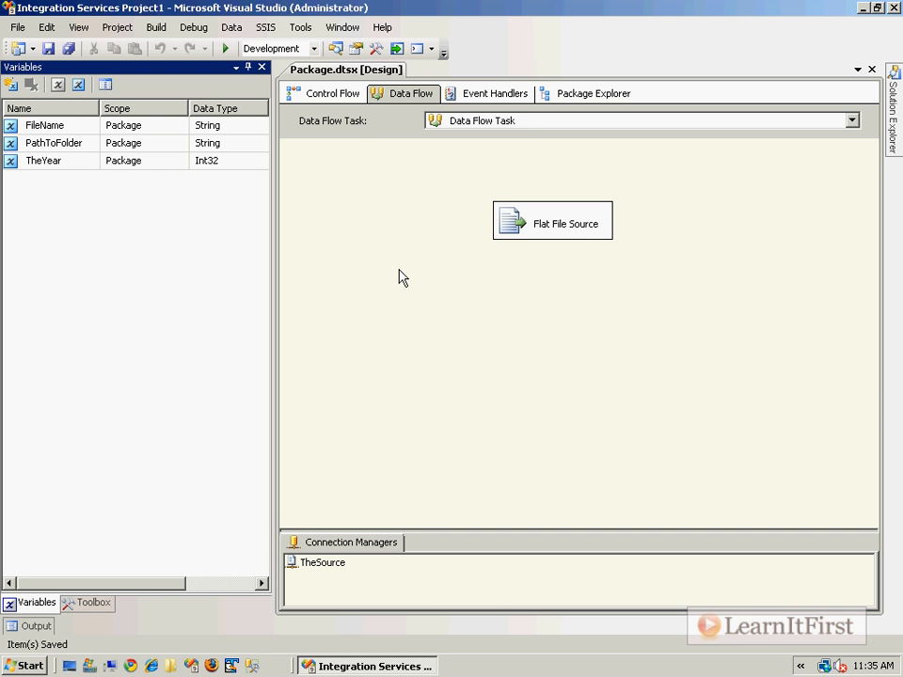
pyautogui.click(346, 94)
pyautogui.moveTo(434, 251); pyautogui.dragTo(448, 281)
pyautogui.click(394, 201)
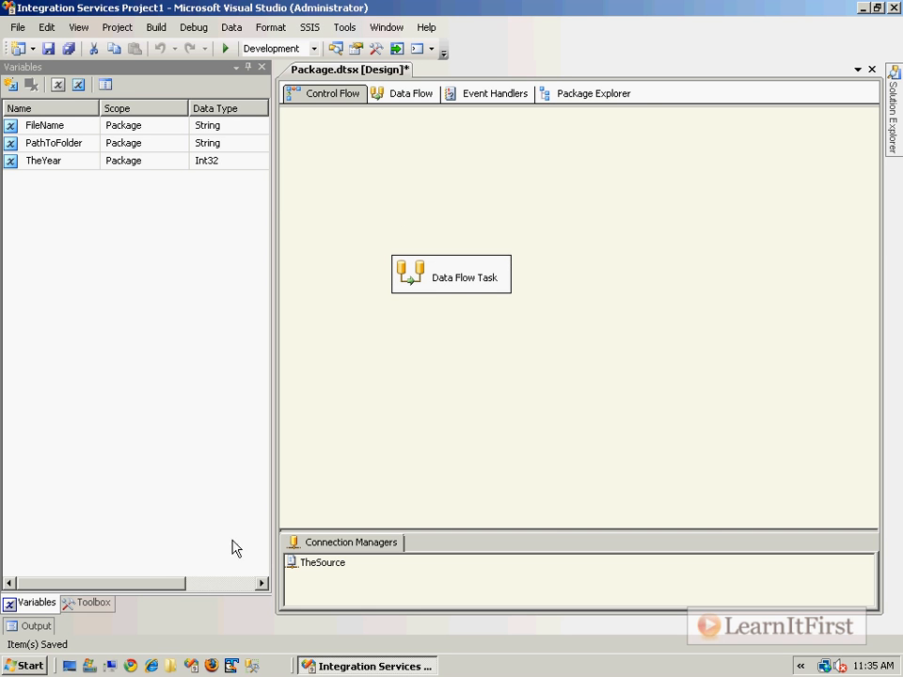
# Add a control flow annotation reading: Step 1: Assign "TheYear" variable to be current year.
pyautogui.rightClick(548, 147)
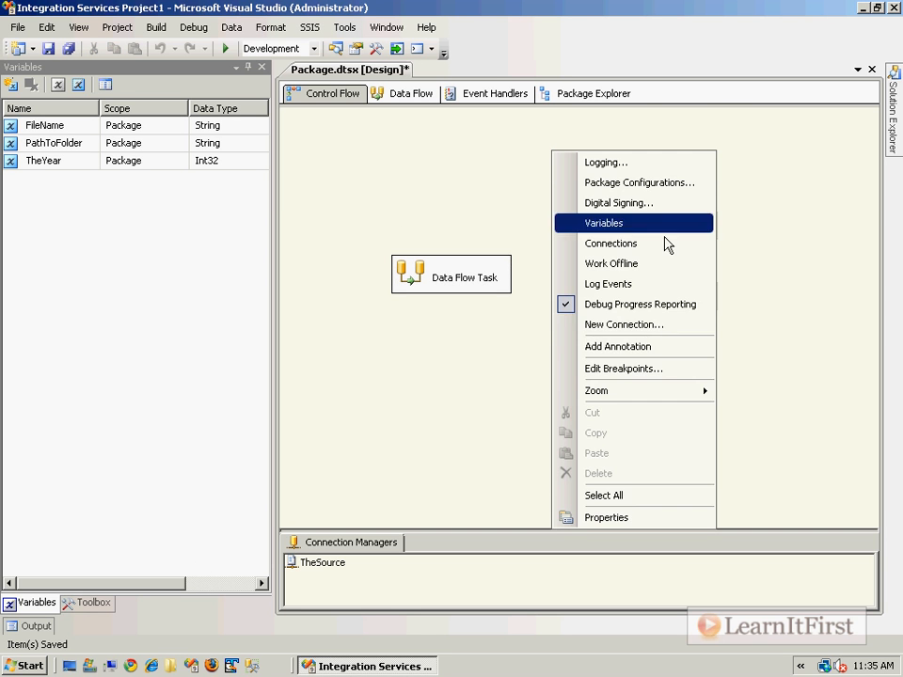
pyautogui.click(652, 346)
pyautogui.write('Step 1: Assign "TheYear')
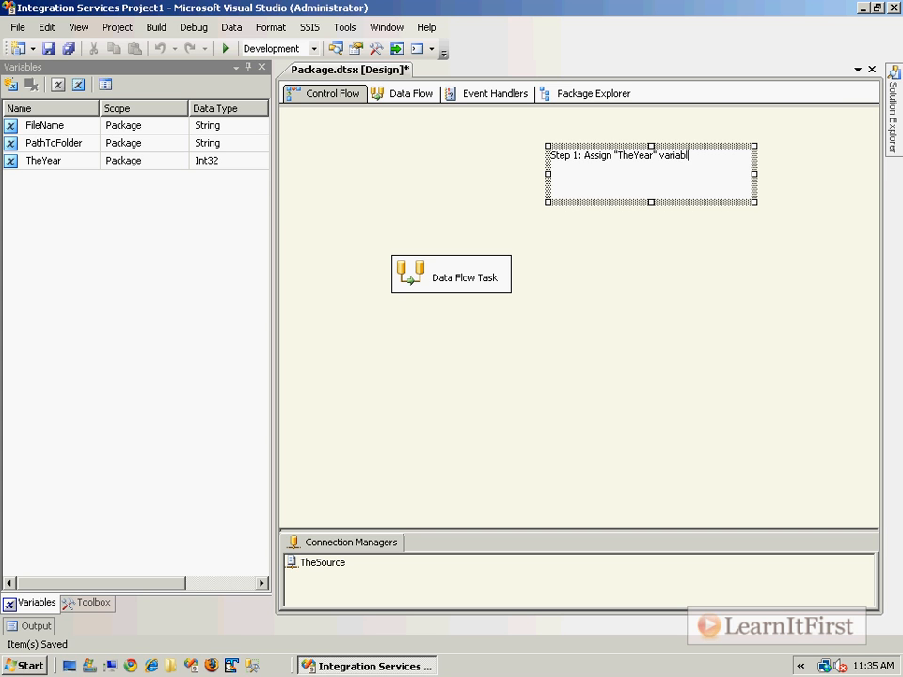
pyautogui.write(' variable to be current year')
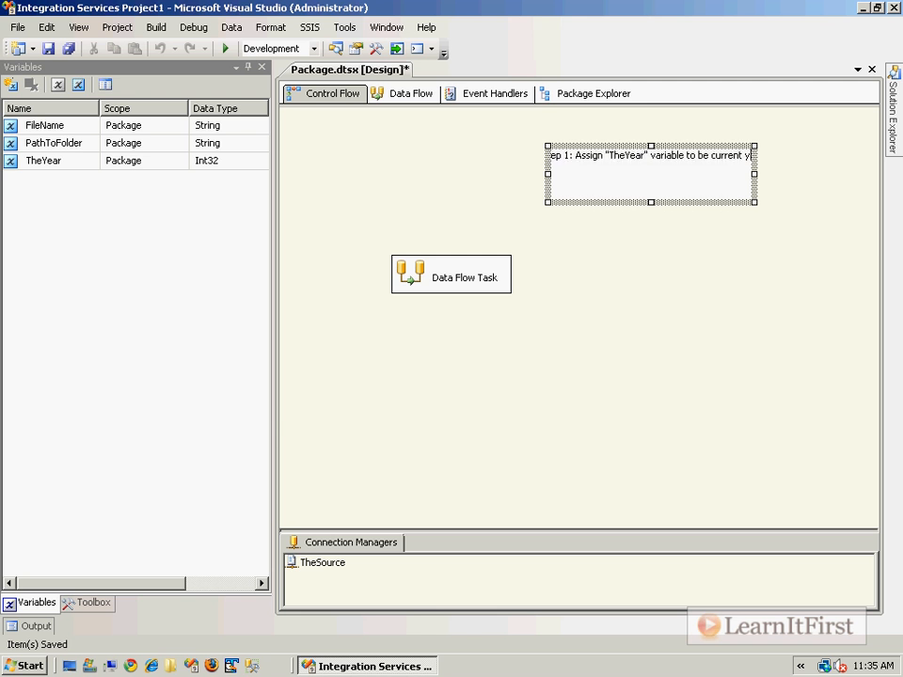
# Enlarge the annotation's font, then widen and reposition its box so the whole line fits above the Data Flow Task.
pyautogui.rightClick(607, 181)
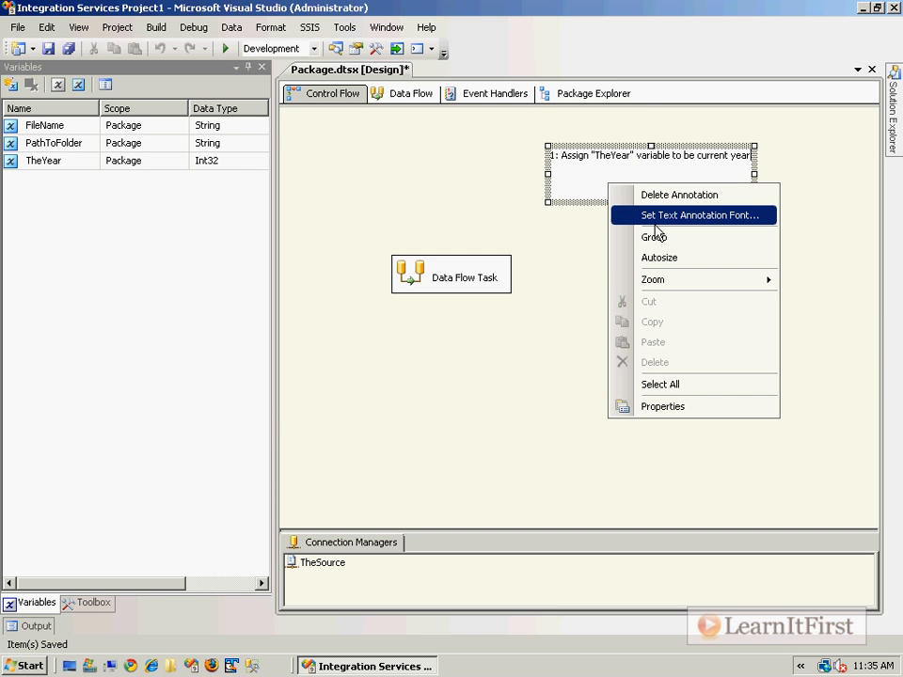
pyautogui.click(698, 213)
pyautogui.click(522, 253)
pyautogui.click(596, 170)
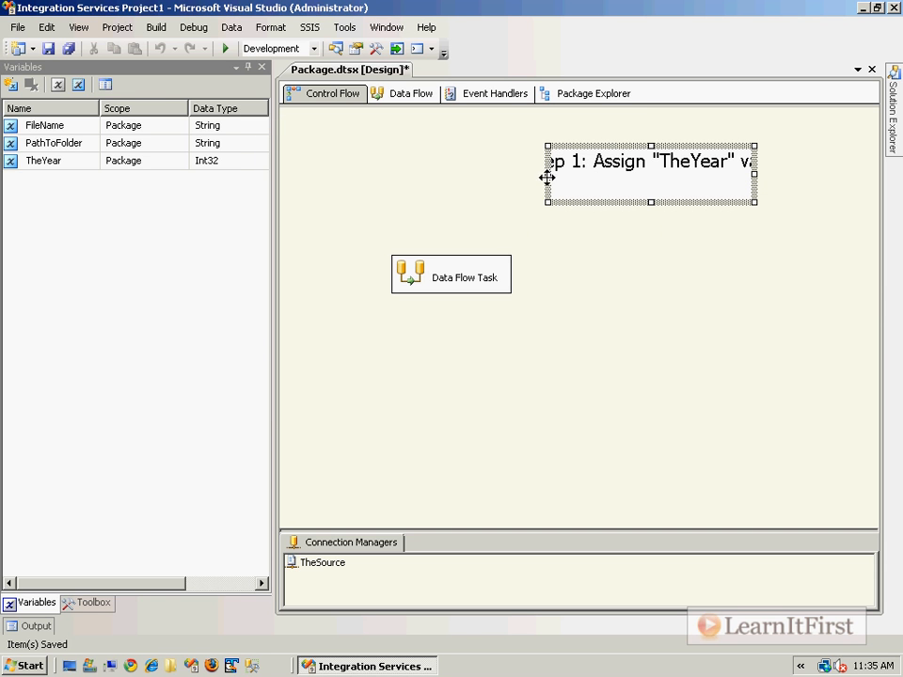
pyautogui.moveTo(544, 175); pyautogui.dragTo(301, 177)
pyautogui.moveTo(421, 143)
pyautogui.mouseDown()
pyautogui.moveTo(421, 133)
pyautogui.moveTo(427, 185)
pyautogui.mouseUp()
# Add a second line to the annotation, after a blank line: Step 2: Pass this to the Flat File source to load up.
pyautogui.click(447, 202)
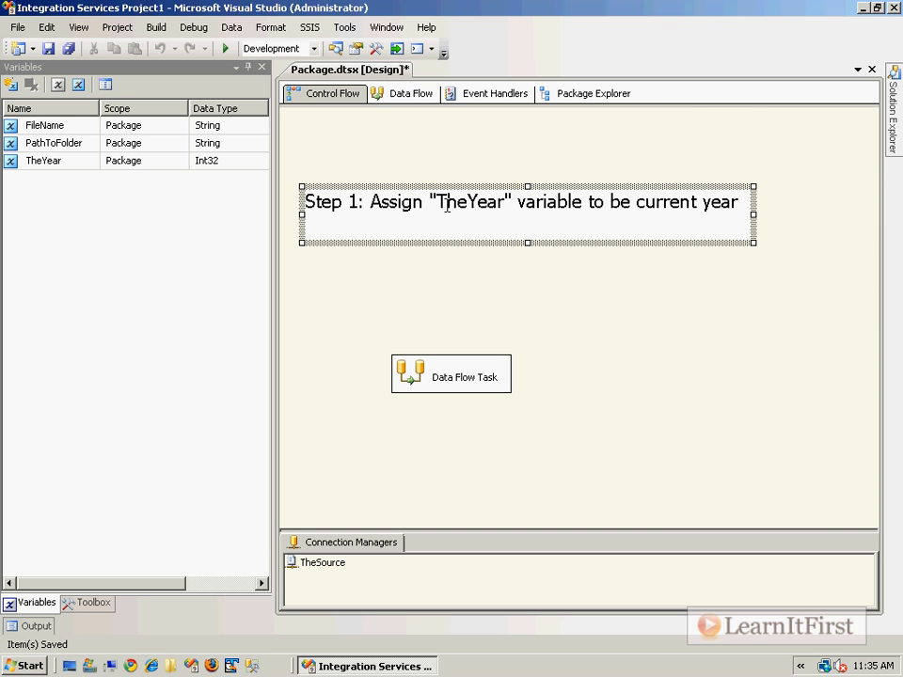
pyautogui.hotkey('ctrl', 'a')
pyautogui.press('Delete')
pyautogui.write('Step 2:')
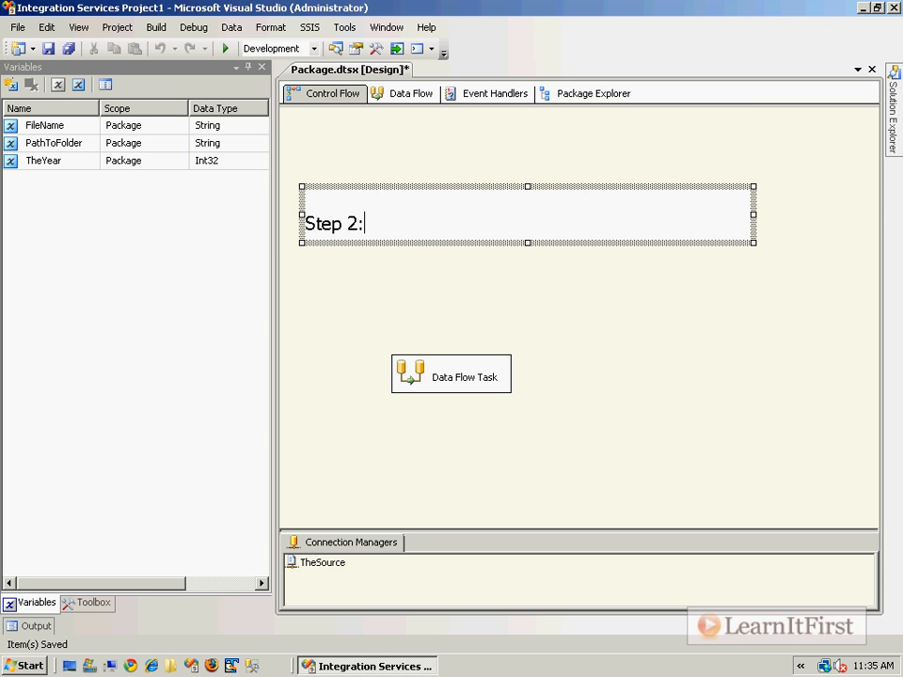
pyautogui.write(' Pass this ')
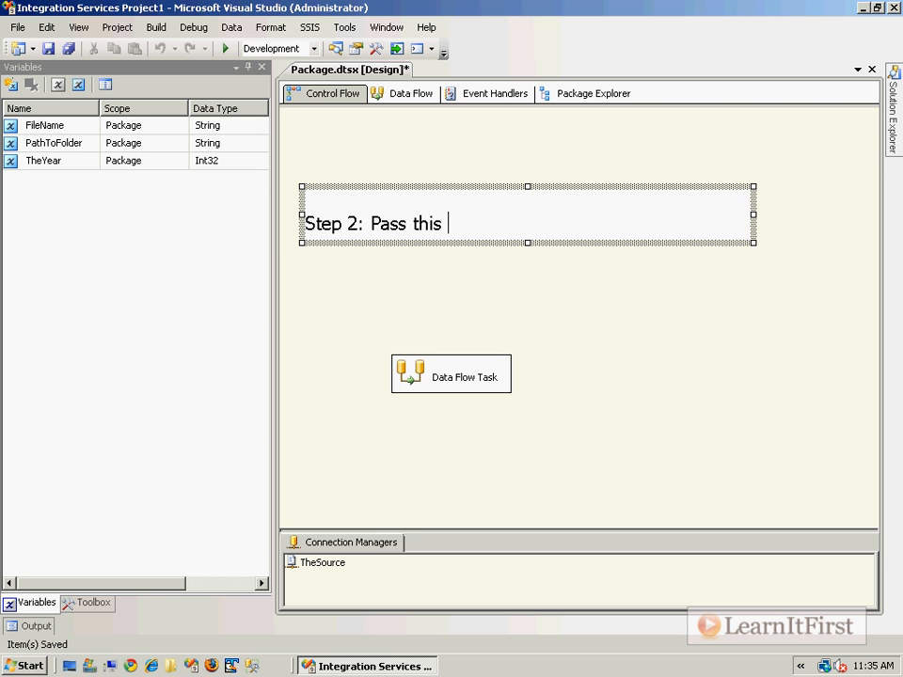
pyautogui.write('to the Flat File source to load up')
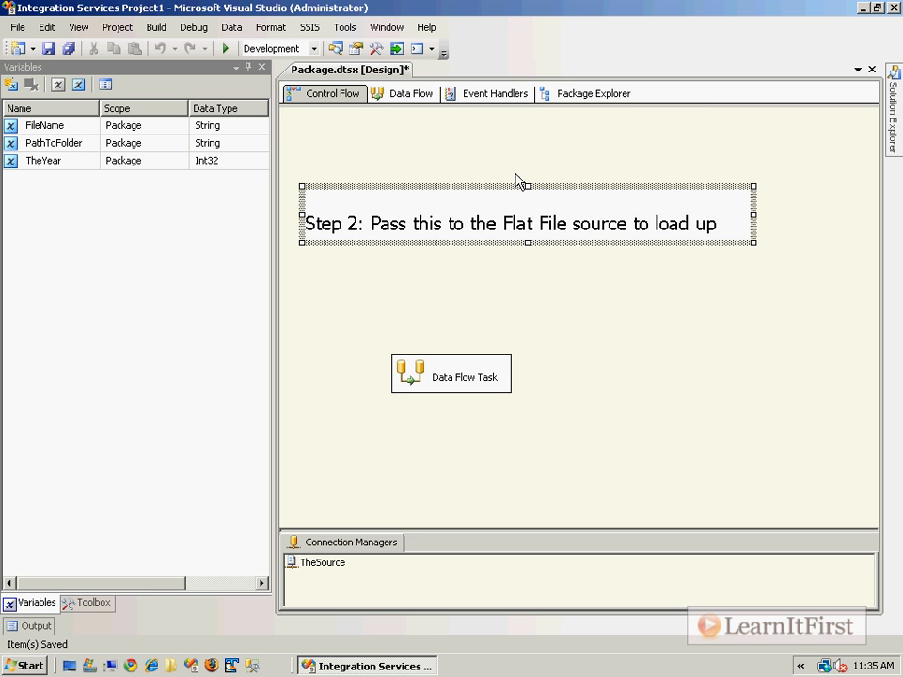
# Make the annotation box taller so both lines show, and save the package.
pyautogui.moveTo(528, 186); pyautogui.dragTo(527, 154)
pyautogui.click(793, 301)
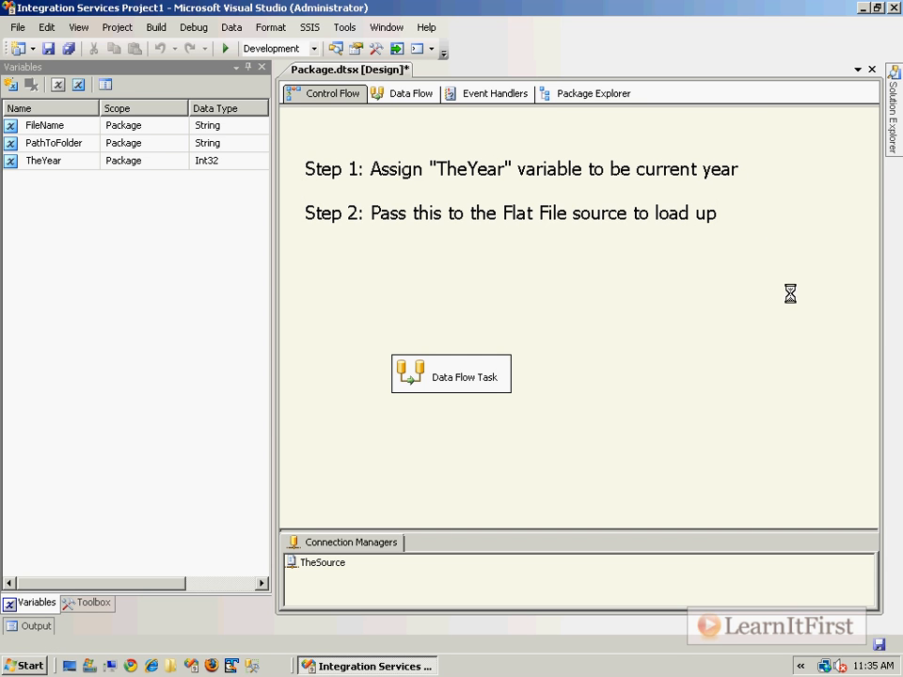
pyautogui.hotkey('ctrl', 's')
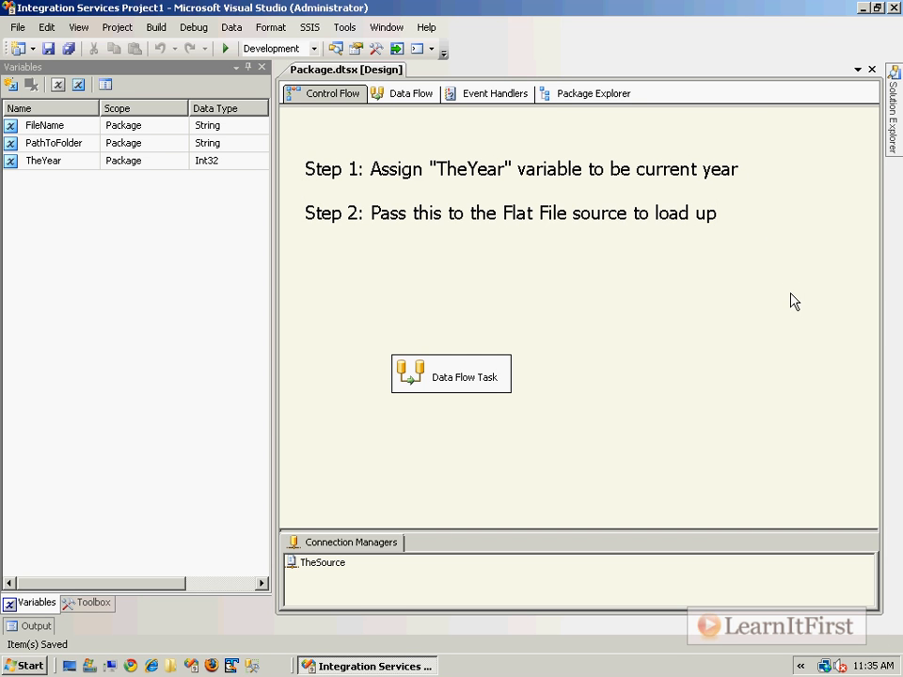
# Add a Script Task named Step 1 above the Data Flow Task and connect it to the Data Flow Task.
pyautogui.click(91, 606)
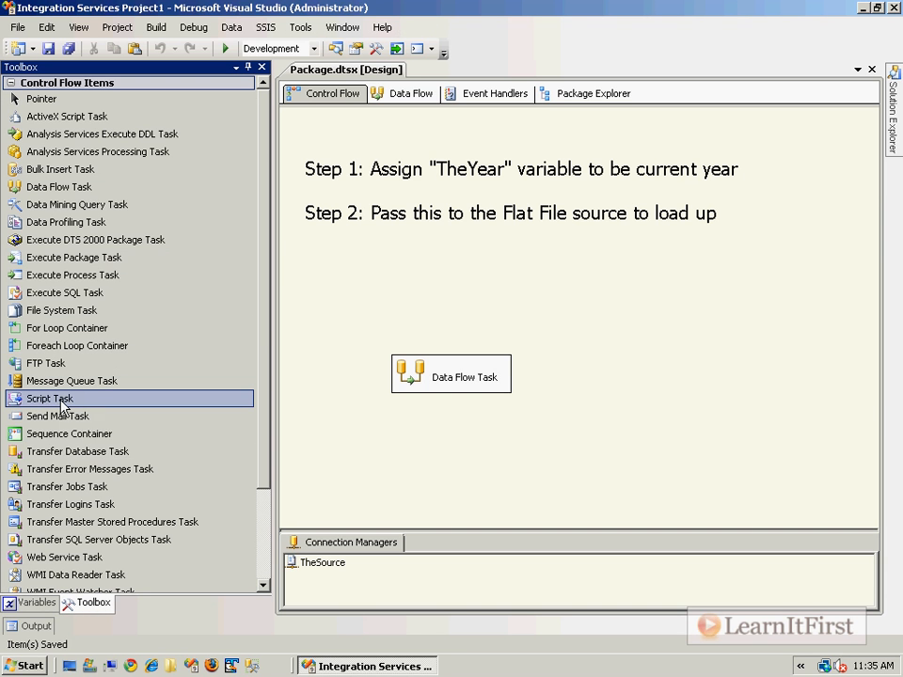
pyautogui.moveTo(61, 406); pyautogui.dragTo(395, 274)
pyautogui.click(466, 294)
pyautogui.write('Step 1')
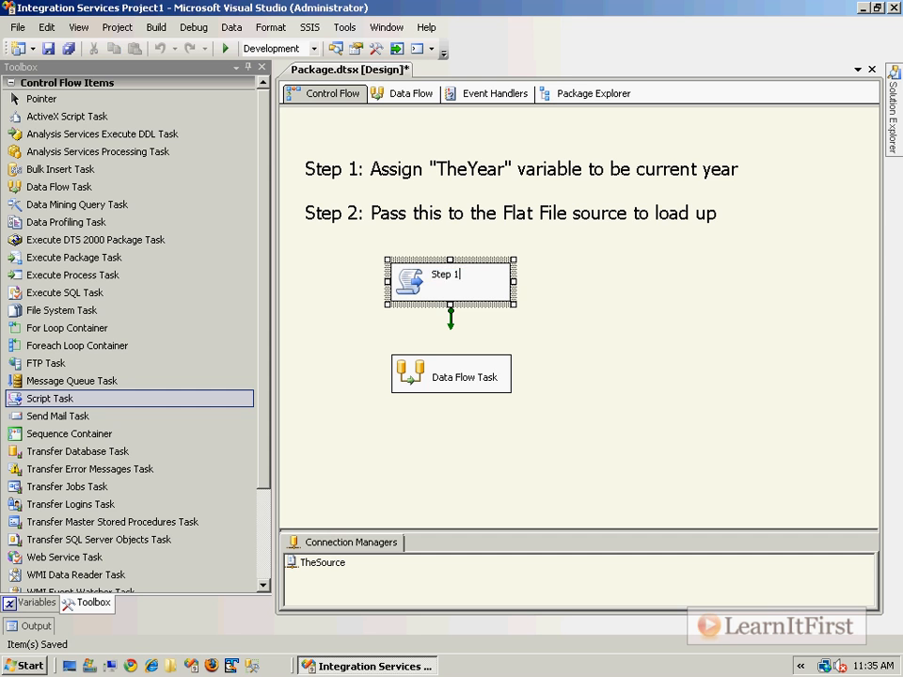
pyautogui.press('Return')
pyautogui.moveTo(450, 317); pyautogui.dragTo(448, 374)
# Give the Step 1 Script Task read/write access to the variable User::TheYear.
pyautogui.doubleClick(396, 284)
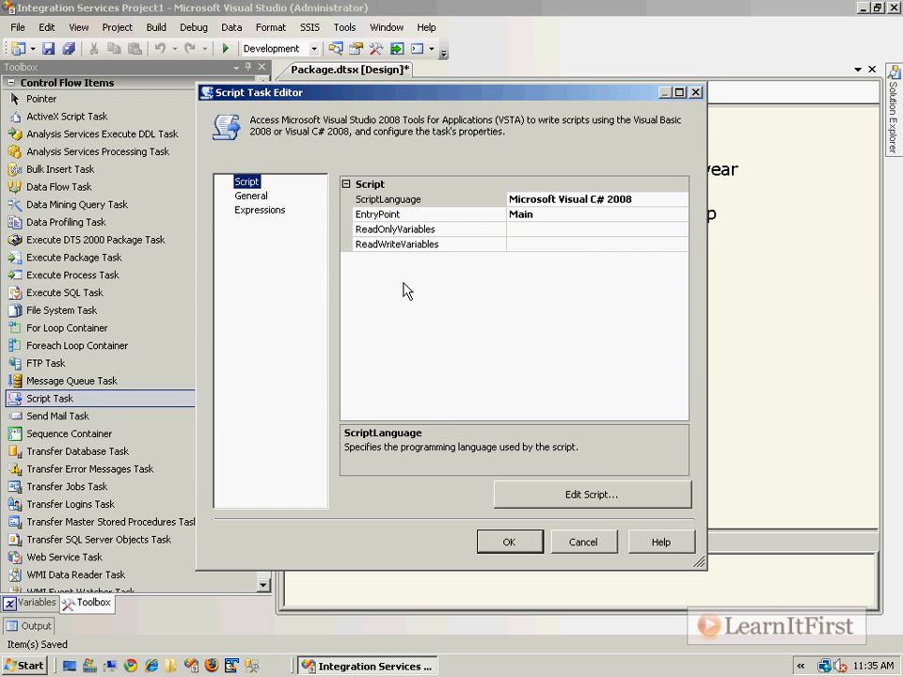
pyautogui.click(666, 244)
pyautogui.click(679, 246)
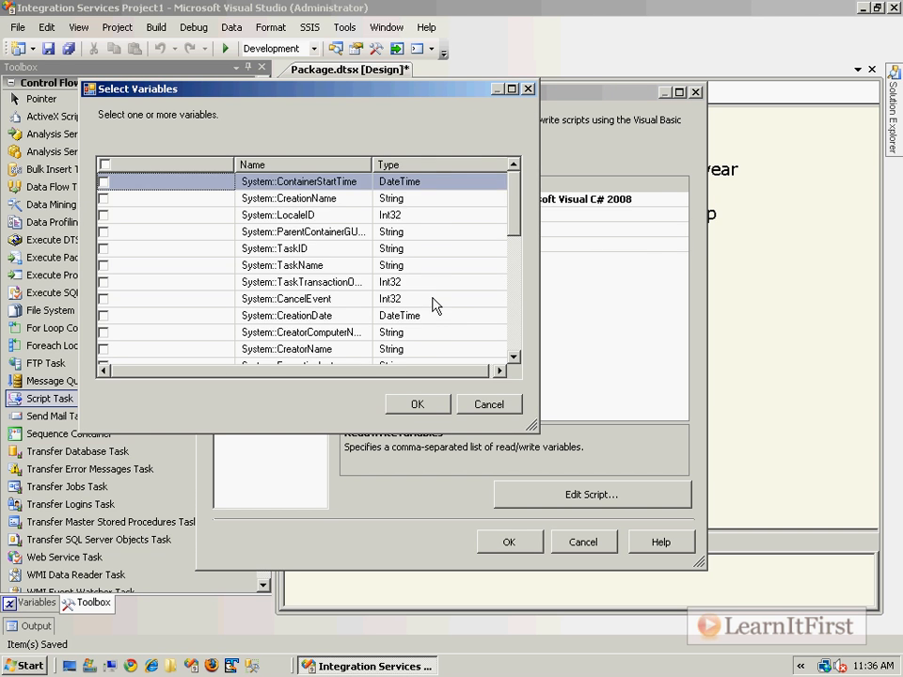
pyautogui.scroll(-4, 431, 319)
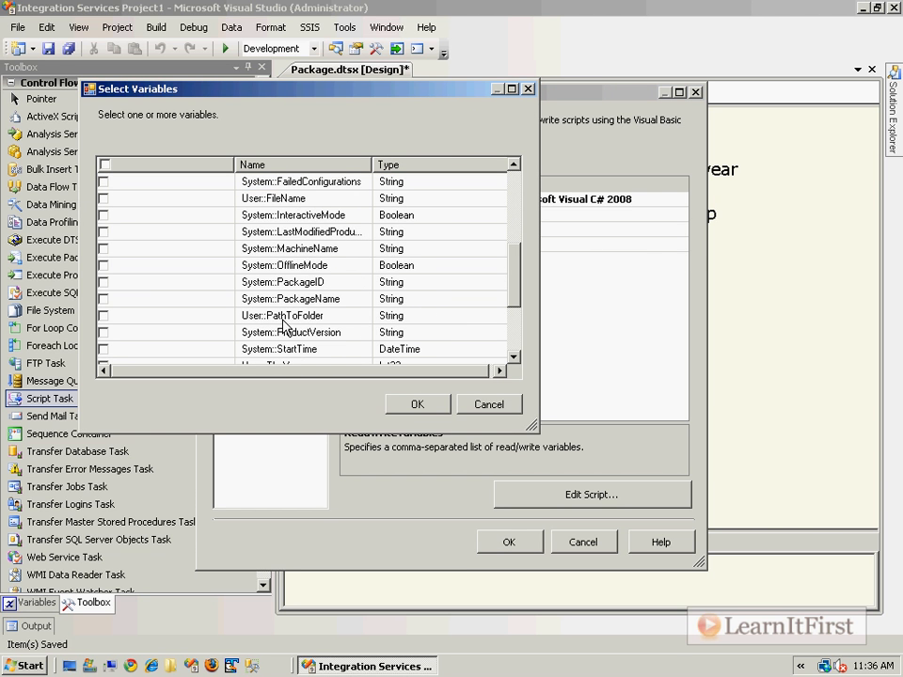
pyautogui.scroll(-2, 344, 327)
pyautogui.click(306, 266)
pyautogui.click(104, 266)
pyautogui.click(414, 404)
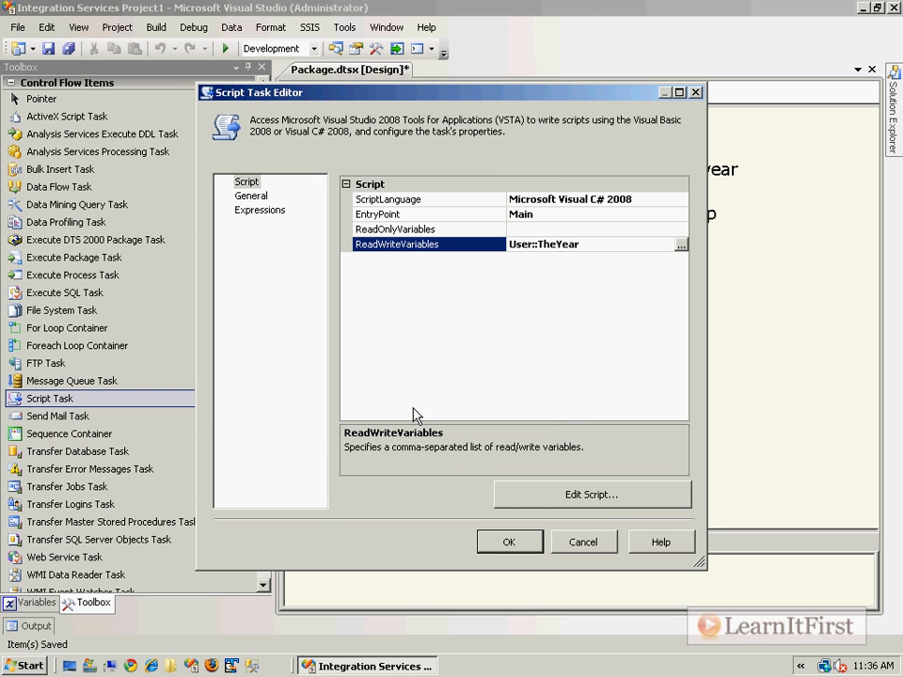
# Open the task's C# script and replace the TODO comment in Main() with an empty line.
pyautogui.click(601, 505)
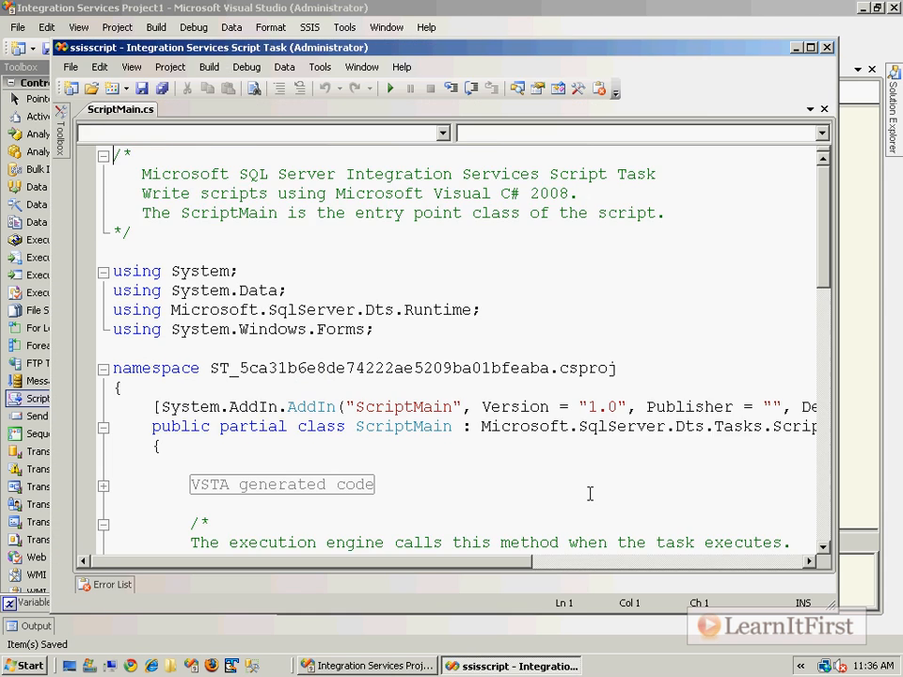
pyautogui.scroll(-8, 591, 499)
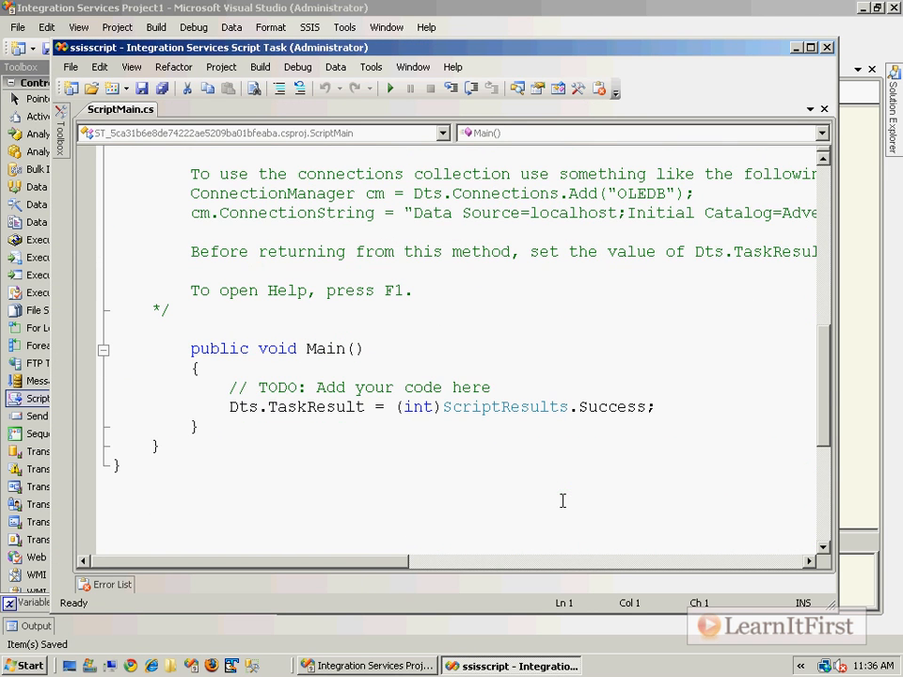
pyautogui.click(530, 386)
pyautogui.hotkey('shift', 'Up')
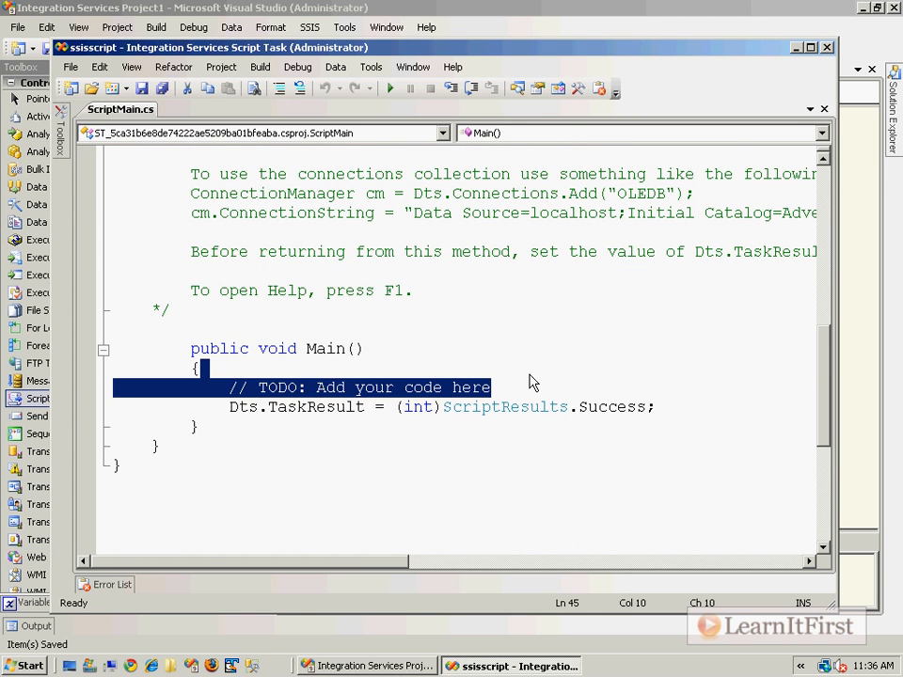
pyautogui.press('Return')
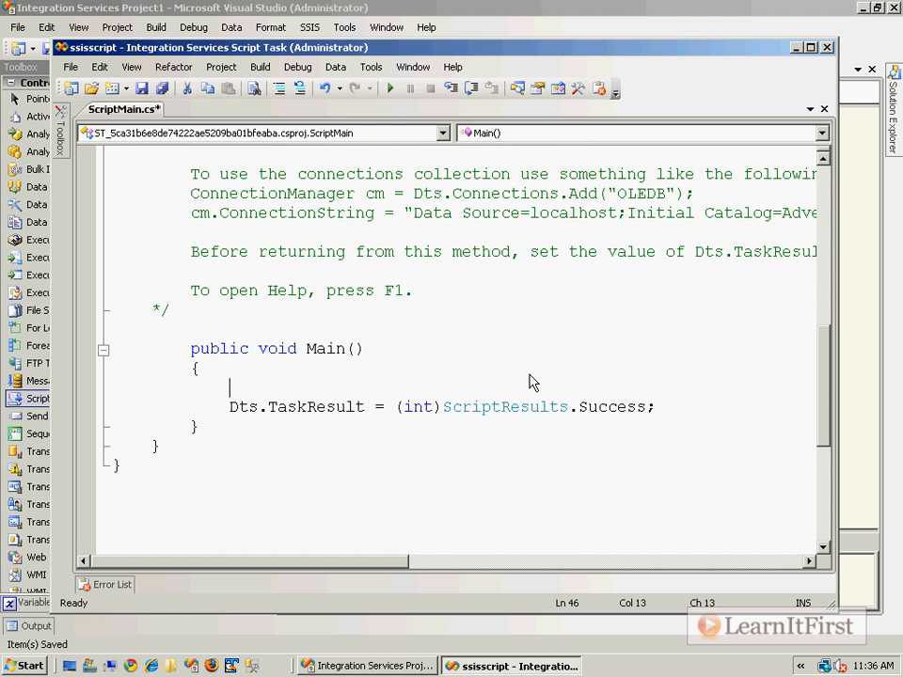
# Enter Dts.Variables["TheYear"].Value = DateTime.Now.Year; as the first statement of Main() and save the script.
pyautogui.write('Dts.CV')
pyautogui.press('BackSpace')
pyautogui.press('BackSpace')
pyautogui.write('Va')
pyautogui.press('Down')
pyautogui.write('[')
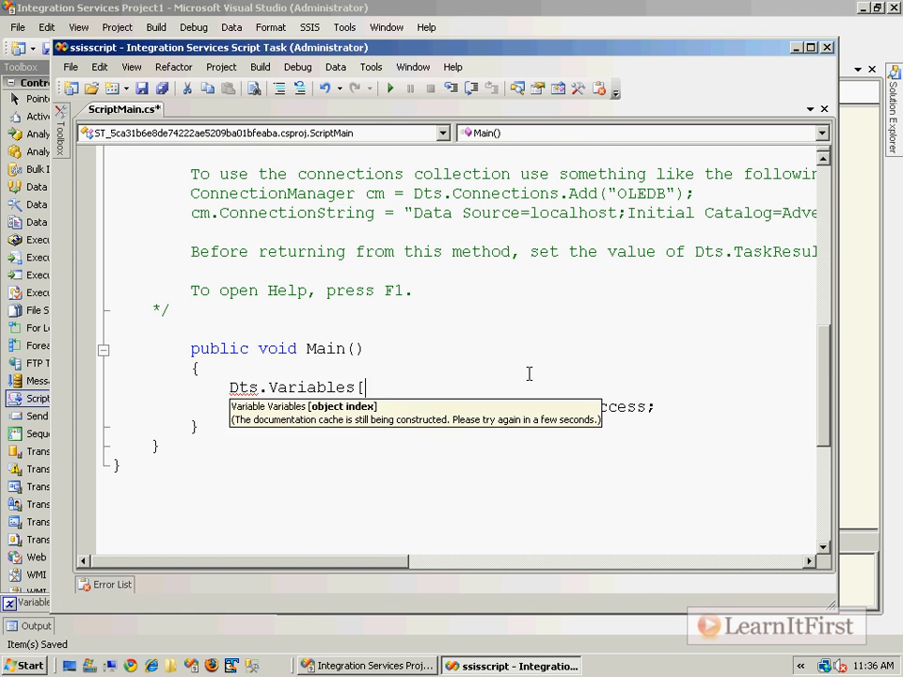
pyautogui.write('"TheYear"].V')
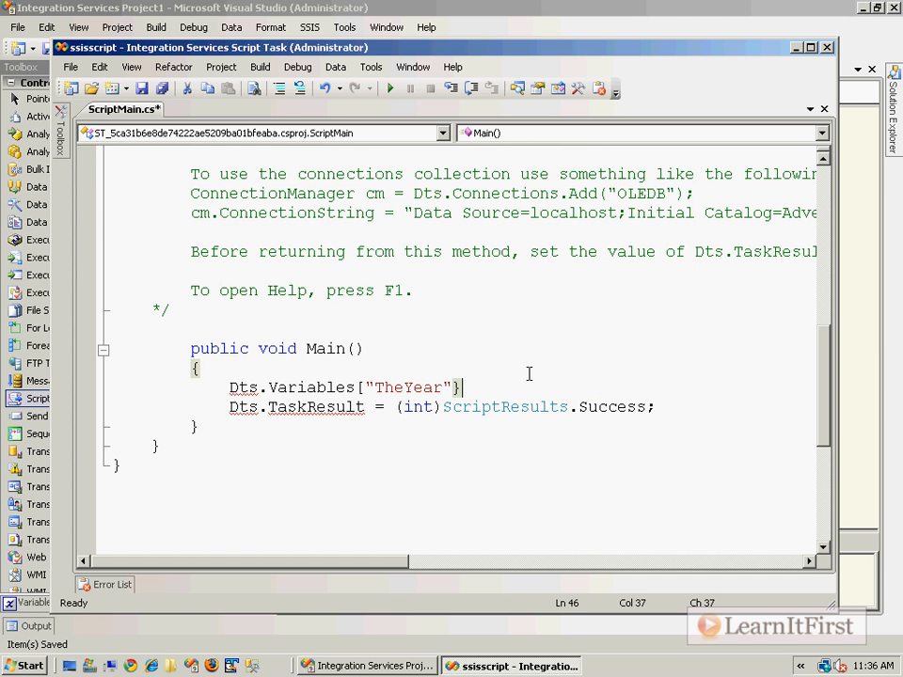
pyautogui.write('alue = ')
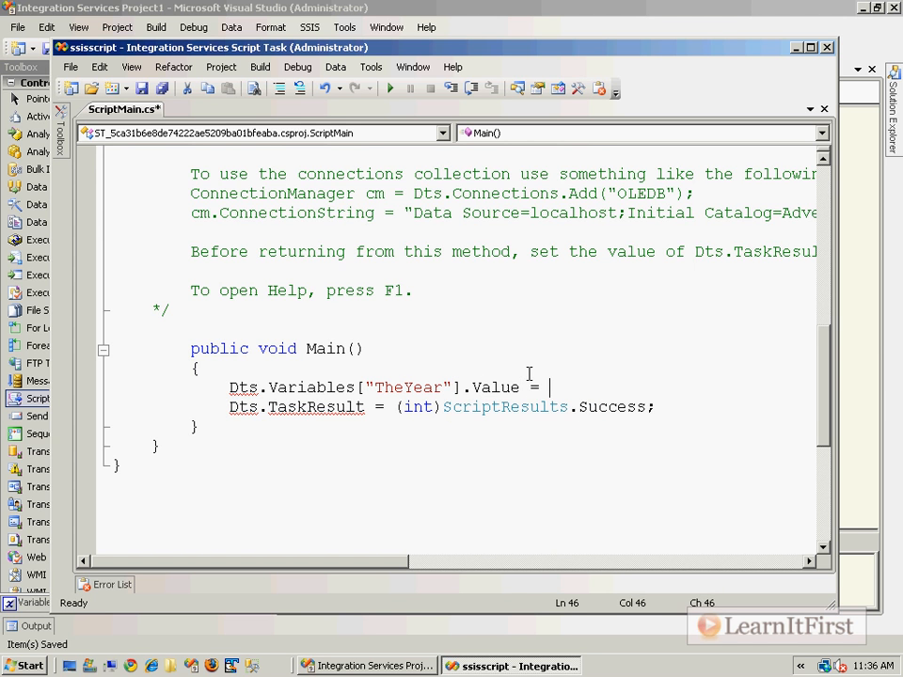
pyautogui.write('DateTime.Now.Year')
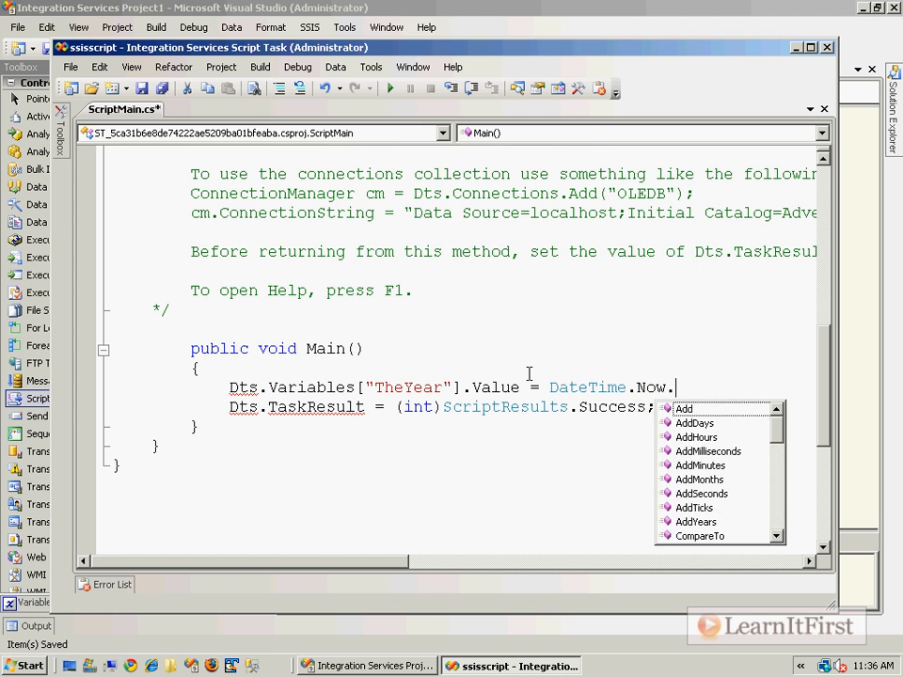
pyautogui.write(';')
pyautogui.hotkey('ctrl', 's')
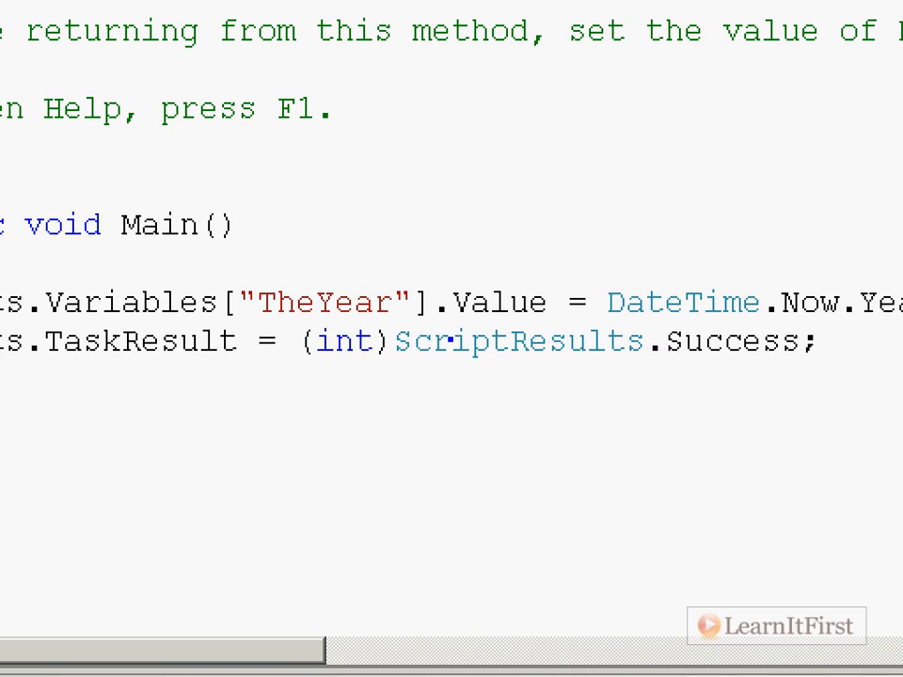
pyautogui.moveTo(247, 281)
pyautogui.mouseDown()
pyautogui.moveTo(242, 325)
pyautogui.moveTo(254, 331)
pyautogui.mouseUp()
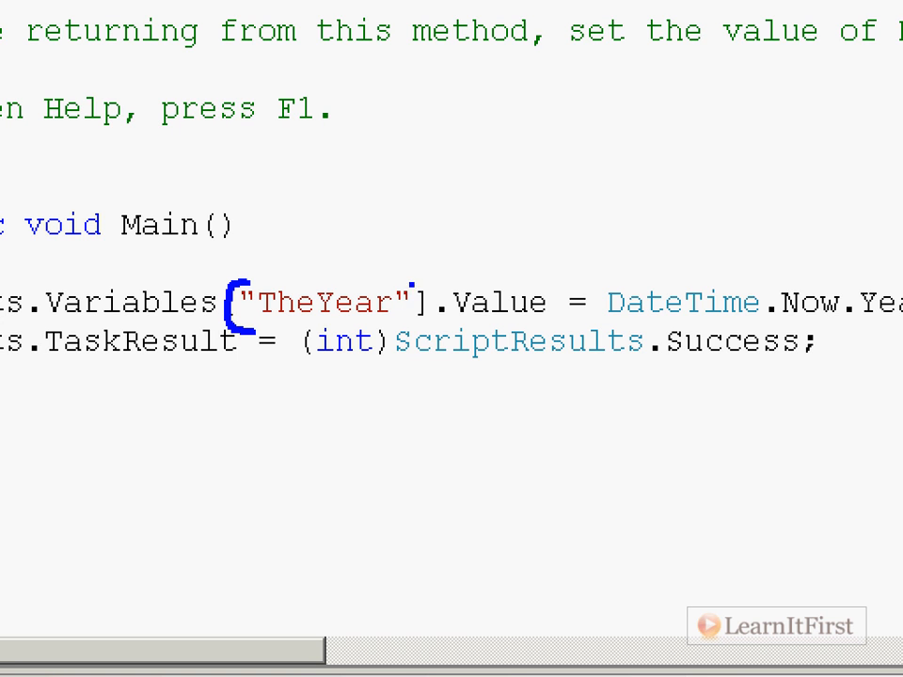
pyautogui.moveTo(409, 281)
pyautogui.mouseDown()
pyautogui.moveTo(421, 320)
pyautogui.moveTo(411, 330)
pyautogui.mouseUp()
pyautogui.click(484, 369)
pyautogui.press('Escape')
pyautogui.click(525, 369)
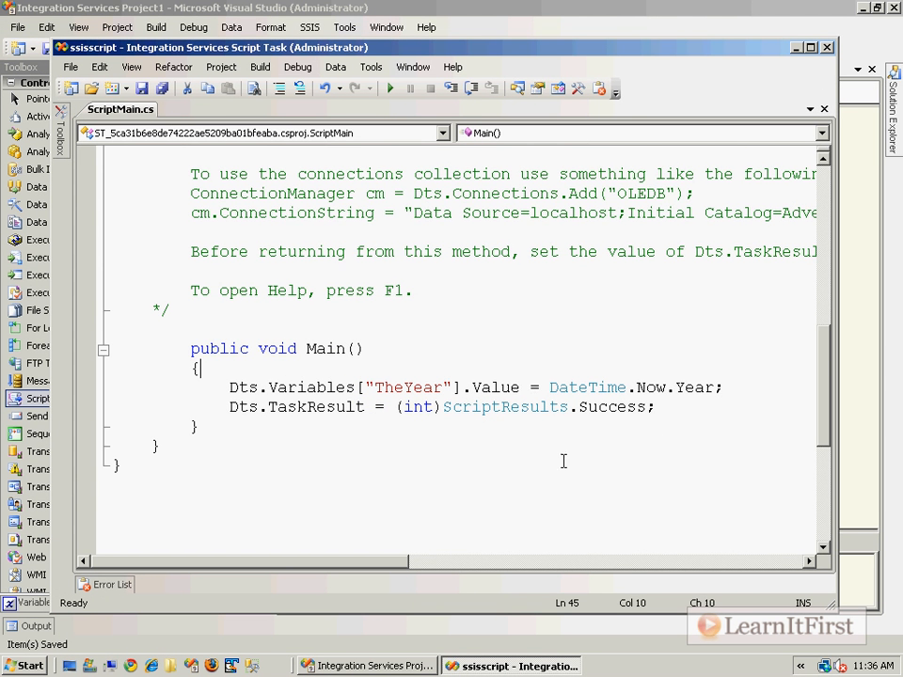
# Close the script editor, accept the Step 1 Script Task settings and save the package.
pyautogui.click(827, 47)
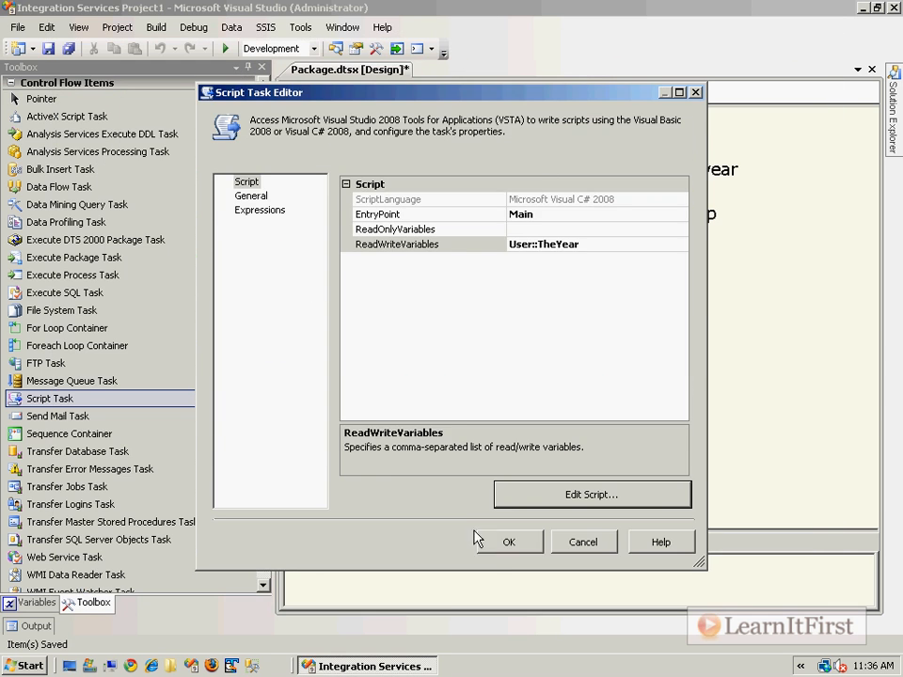
pyautogui.click(508, 544)
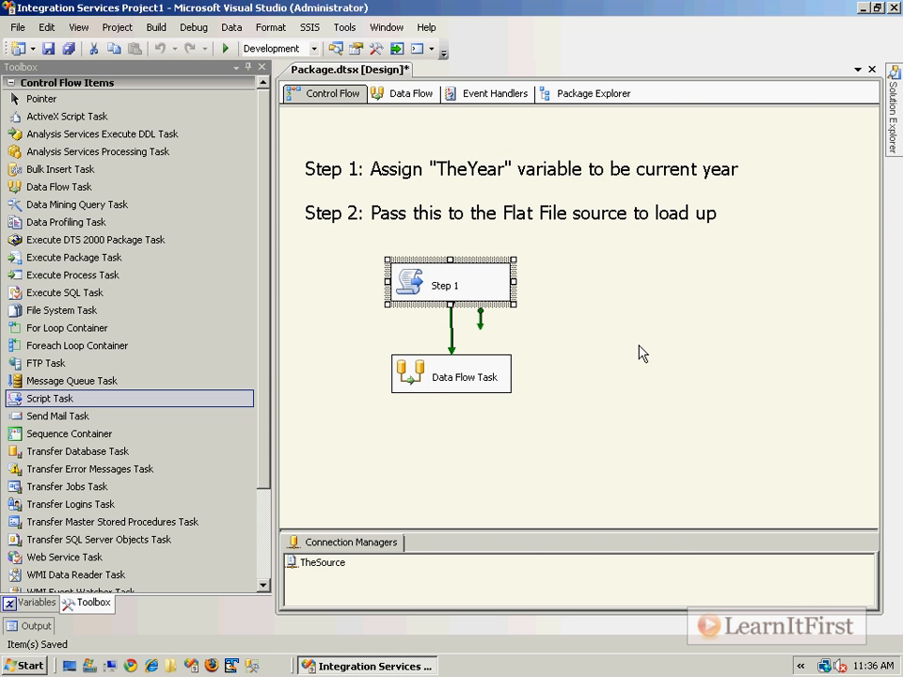
pyautogui.hotkey('ctrl', 's')
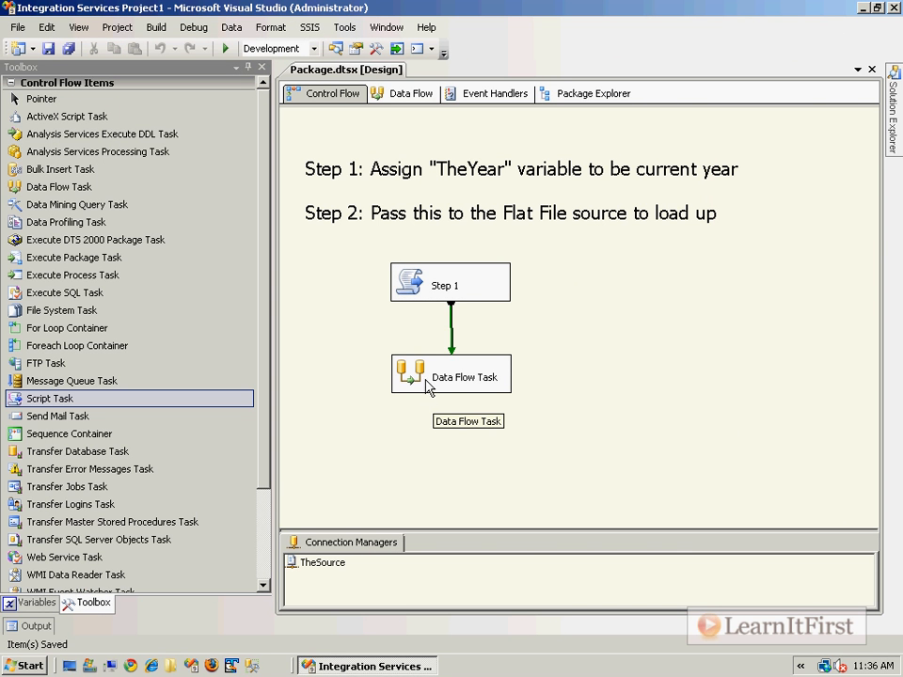
# Open the Data Flow Task and move the Flat File Source down toward the middle of the design surface.
pyautogui.doubleClick(421, 374)
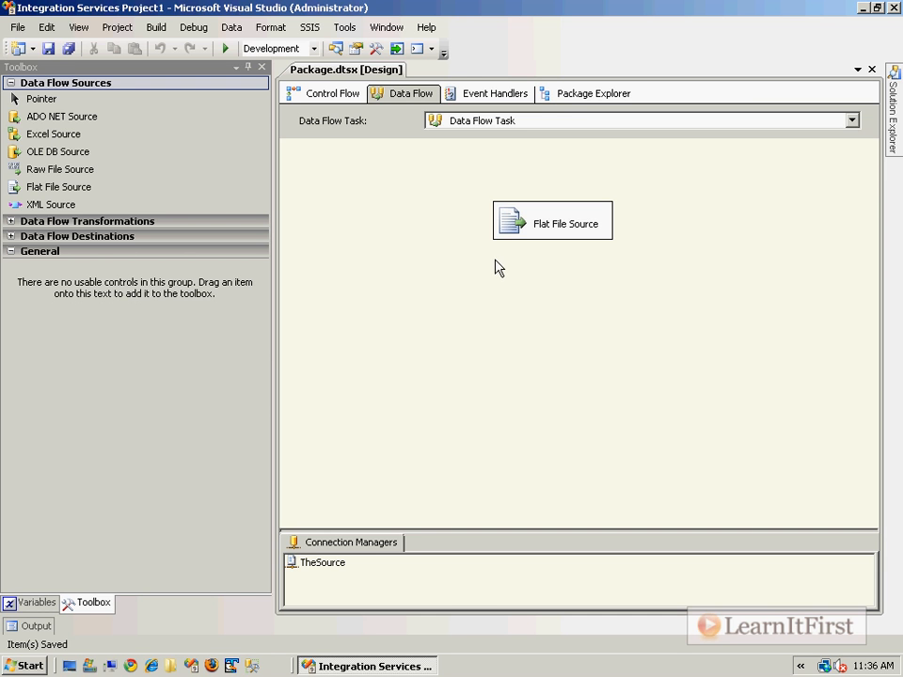
pyautogui.moveTo(515, 234); pyautogui.dragTo(450, 329)
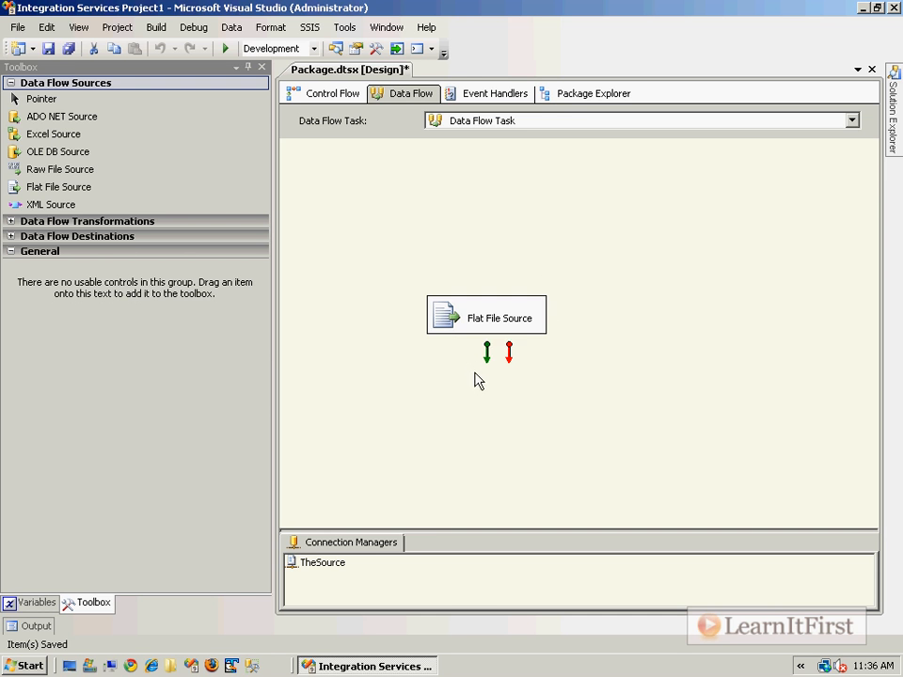
pyautogui.click(472, 331)
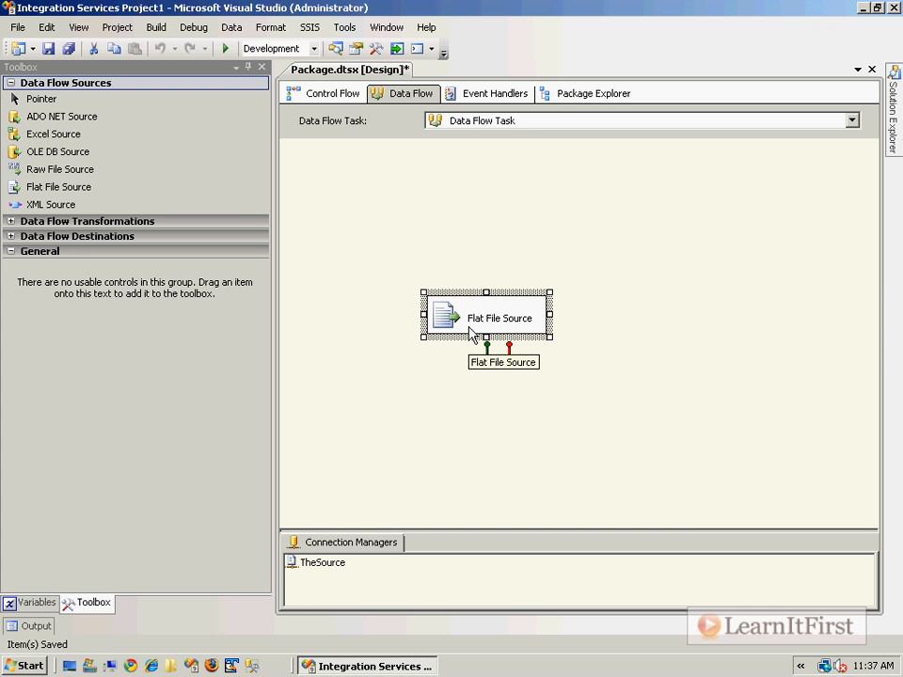
# Show the properties of the TheSource connection manager.
pyautogui.click(320, 564)
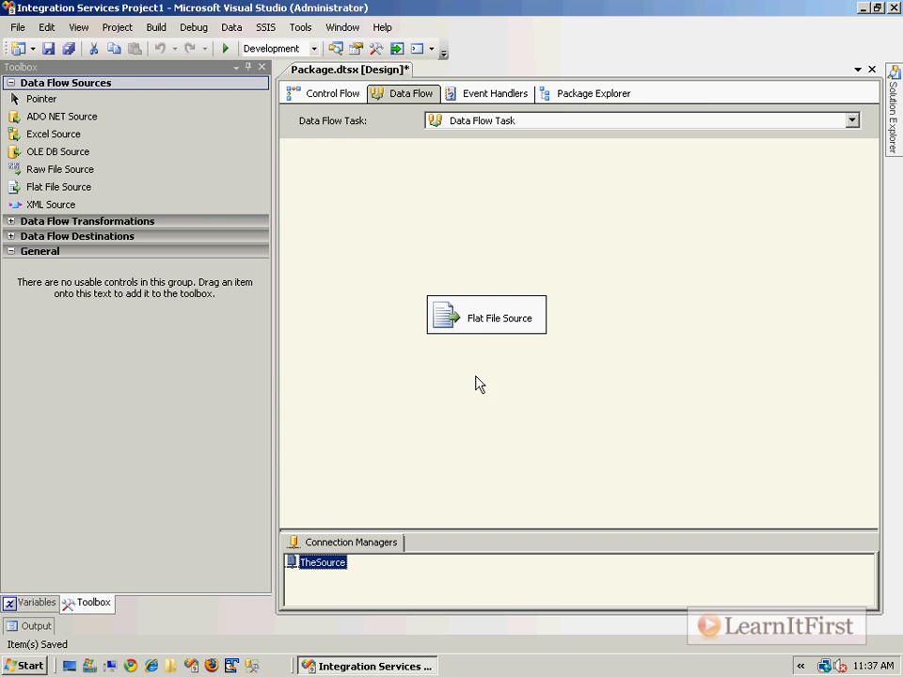
pyautogui.click(459, 332)
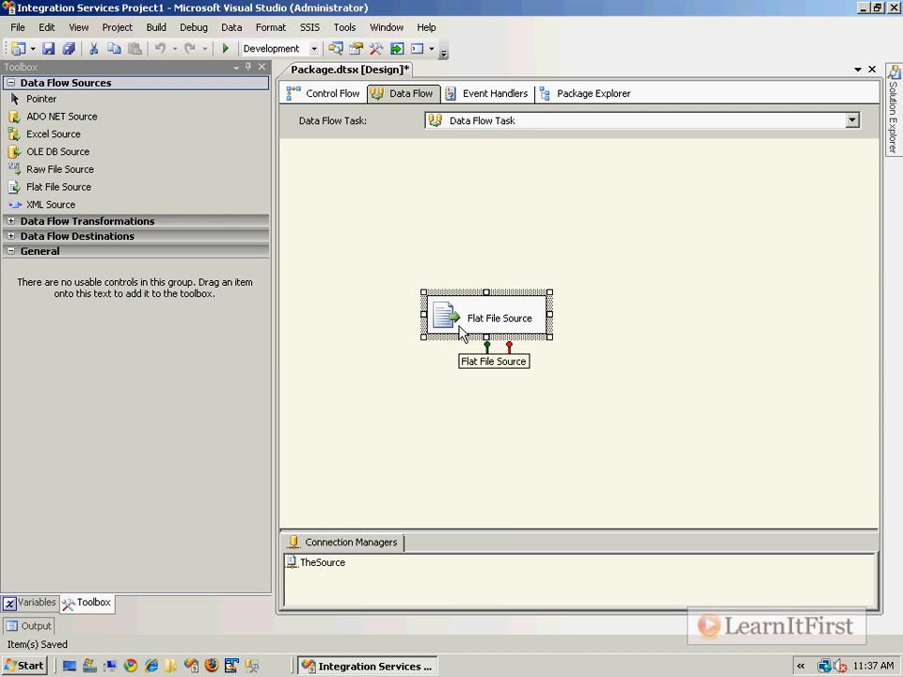
pyautogui.click(338, 564)
pyautogui.click(337, 564)
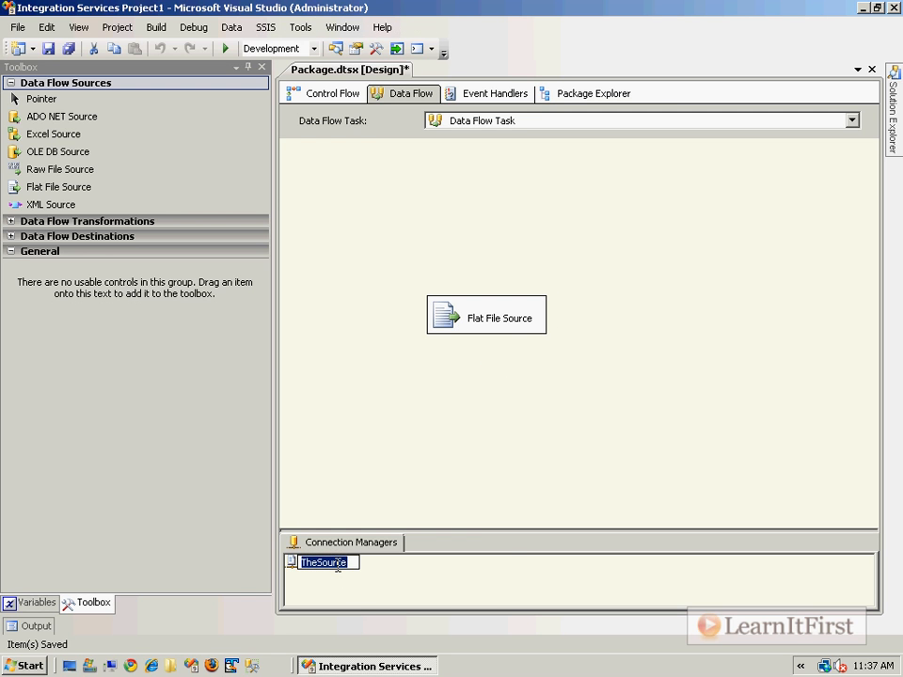
pyautogui.rightClick(337, 566)
pyautogui.press('Escape')
pyautogui.rightClick(347, 564)
pyautogui.click(378, 554)
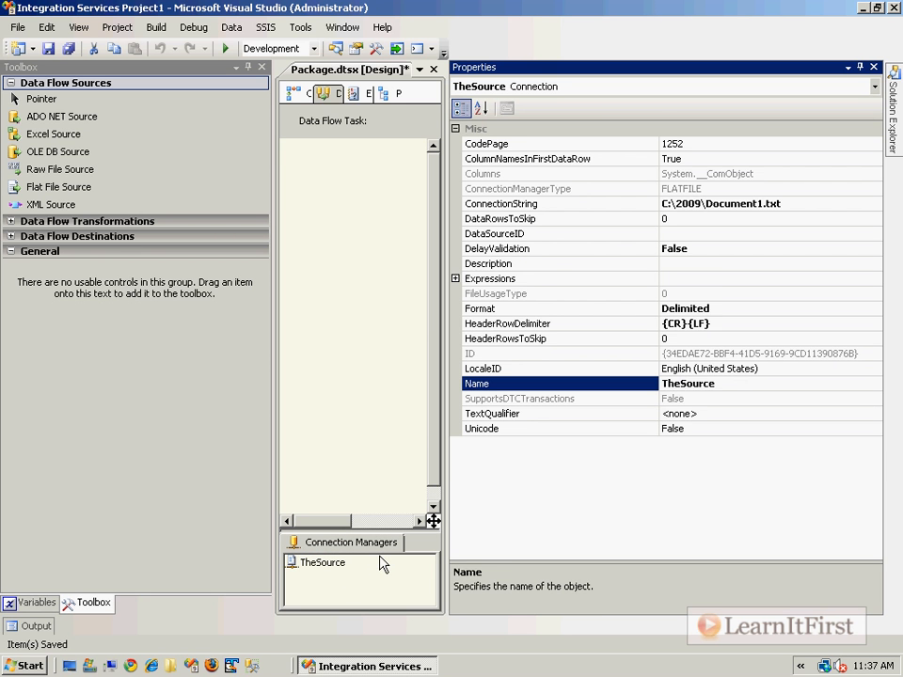
# Add a property expression for TheSource's ConnectionString and open it in the Expression Builder.
pyautogui.click(752, 278)
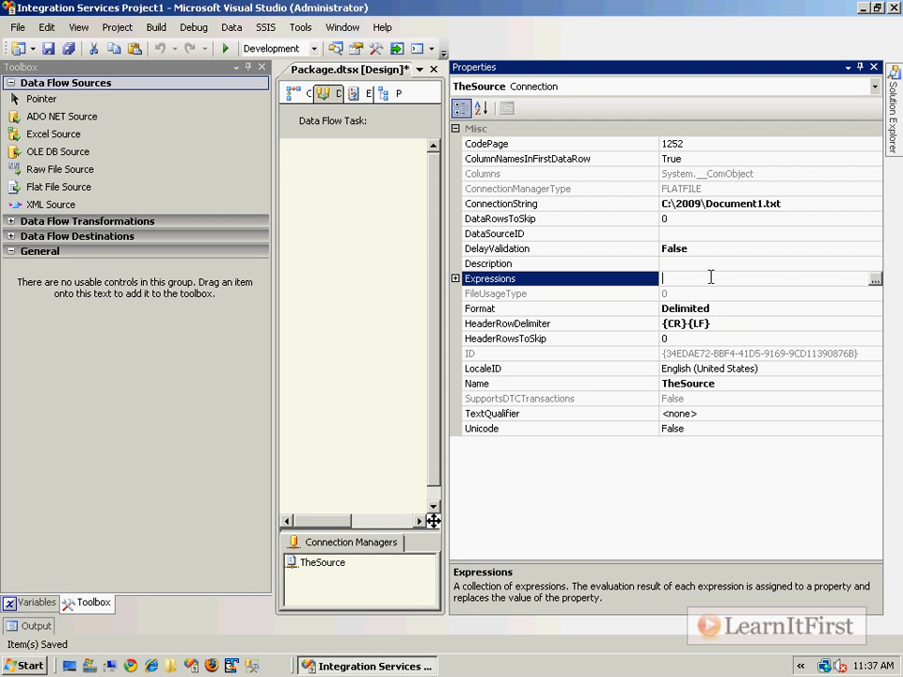
pyautogui.click(874, 280)
pyautogui.click(424, 253)
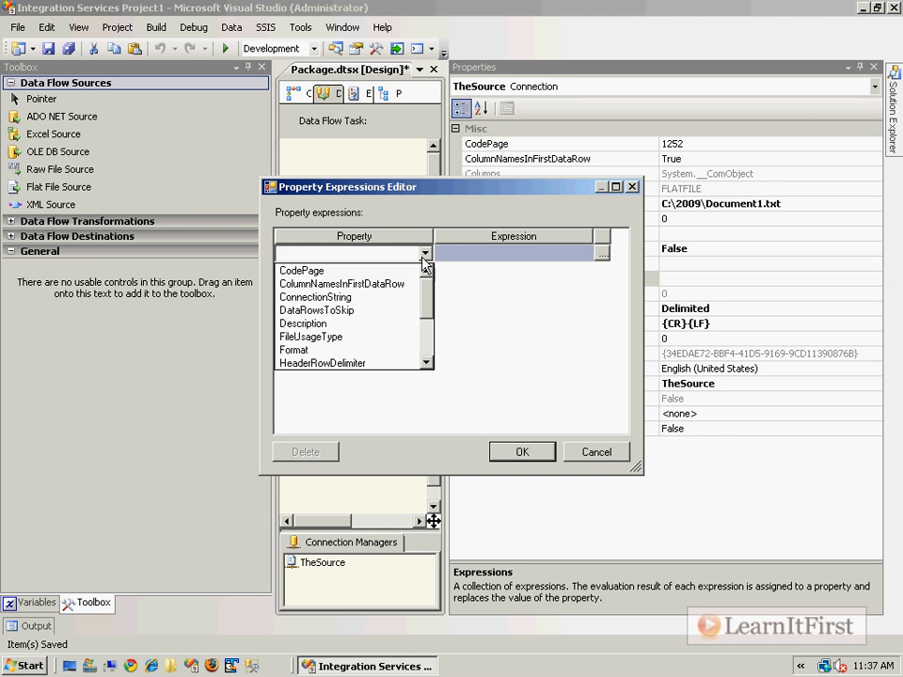
pyautogui.click(367, 297)
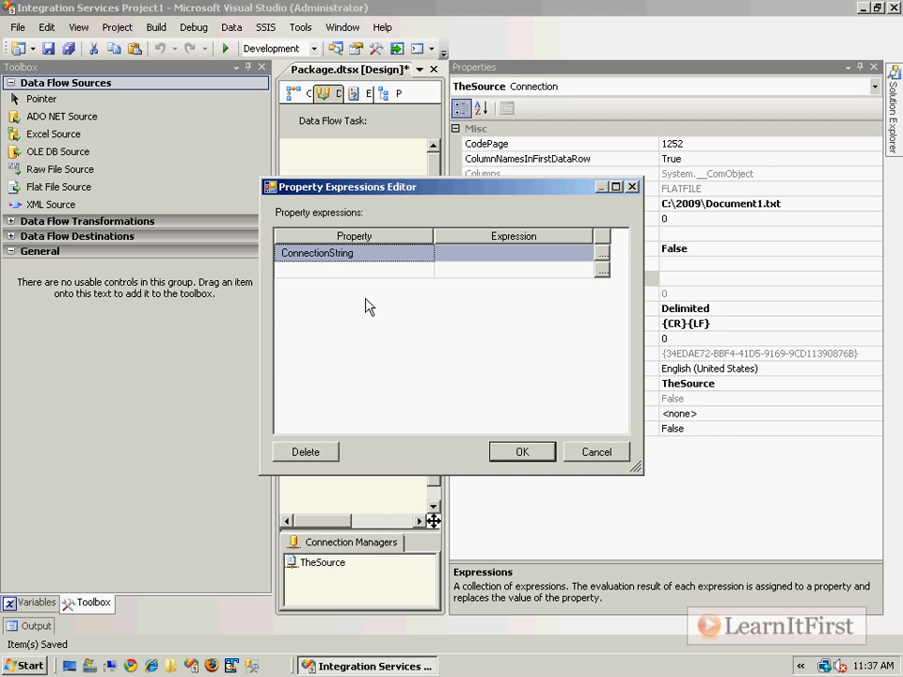
pyautogui.click(602, 253)
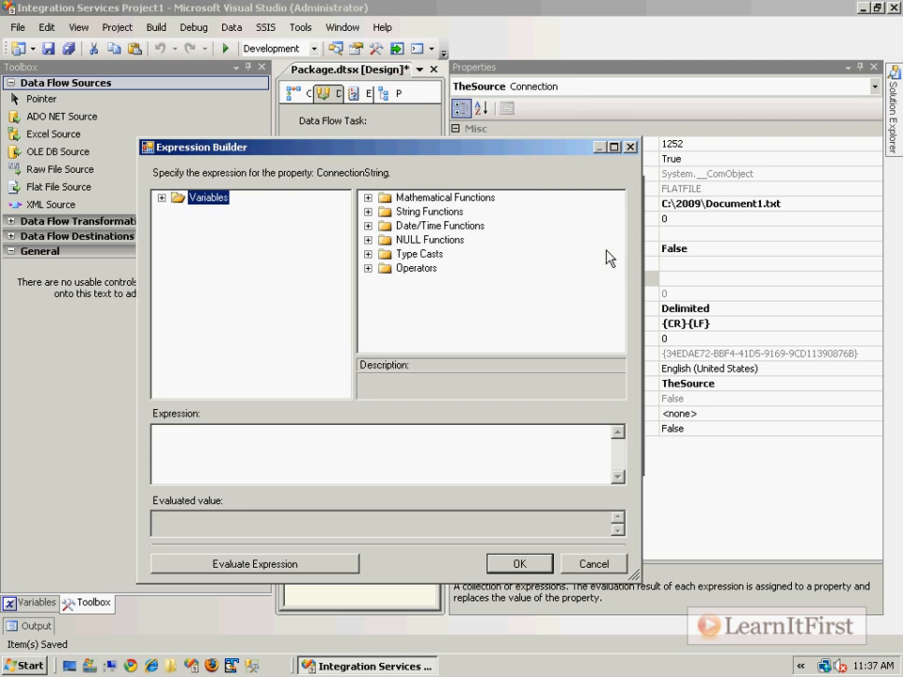
# Enlarge the Expression Builder, enter the expression "C:\\2009\Document1.txt" and evaluate it.
pyautogui.click(619, 150)
pyautogui.click(287, 375)
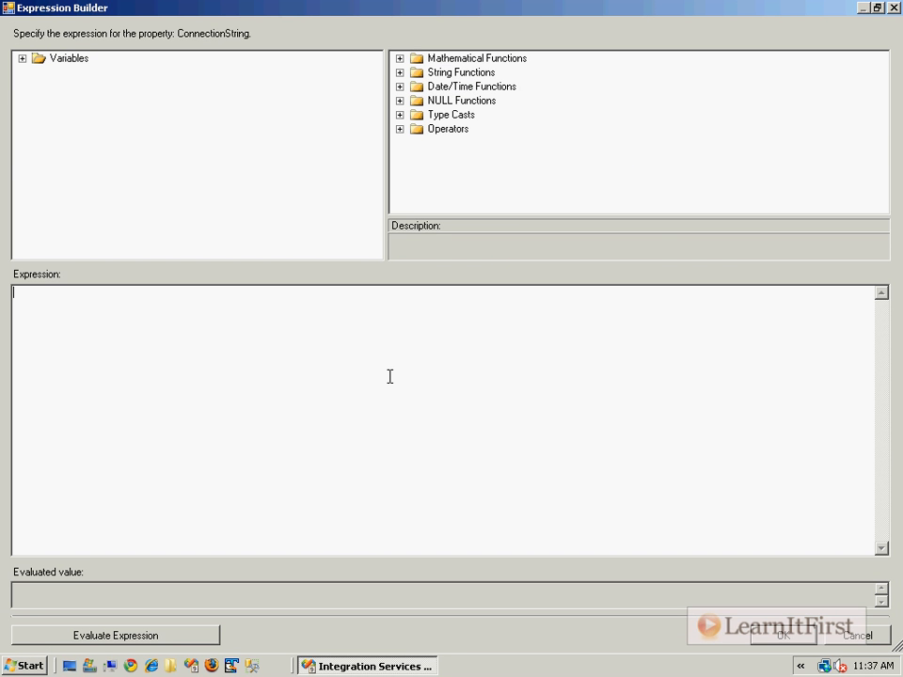
pyautogui.write('"C:\\\\21')
pyautogui.write('09\\Document1.txt')
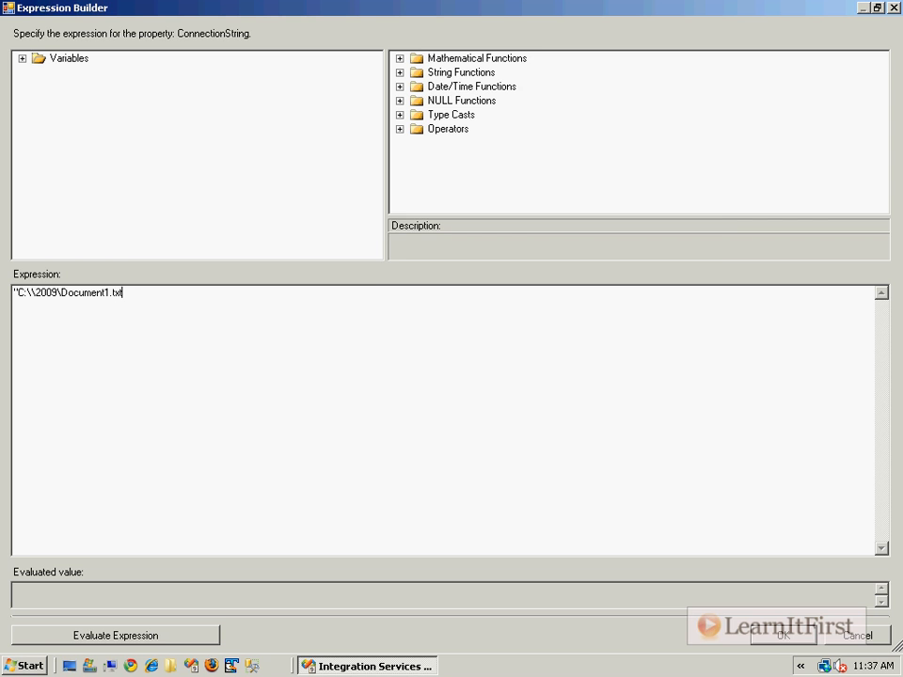
pyautogui.click(162, 635)
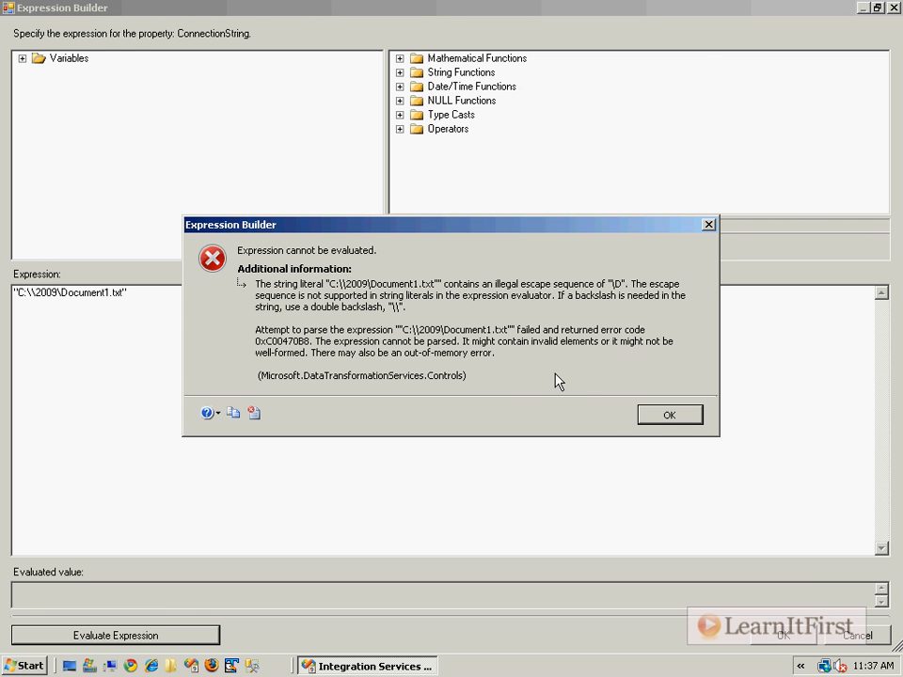
# Correct the expression to "C:\\2009\\Document1.txt", evaluate it again and restore the Expression Builder's size.
pyautogui.click(673, 412)
pyautogui.click(62, 292)
pyautogui.write('\\')
pyautogui.click(189, 636)
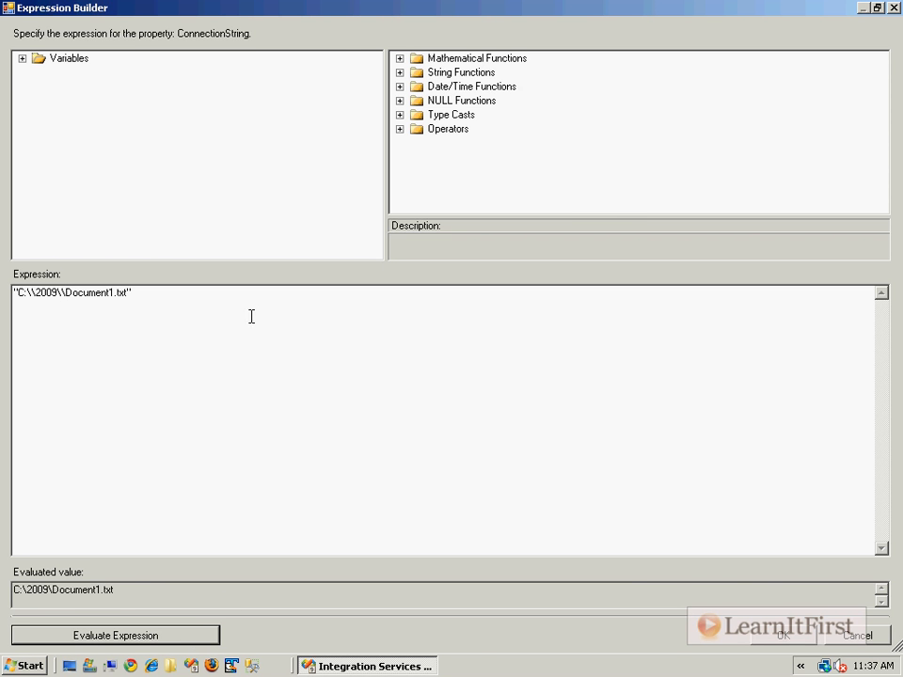
pyautogui.doubleClick(344, 11)
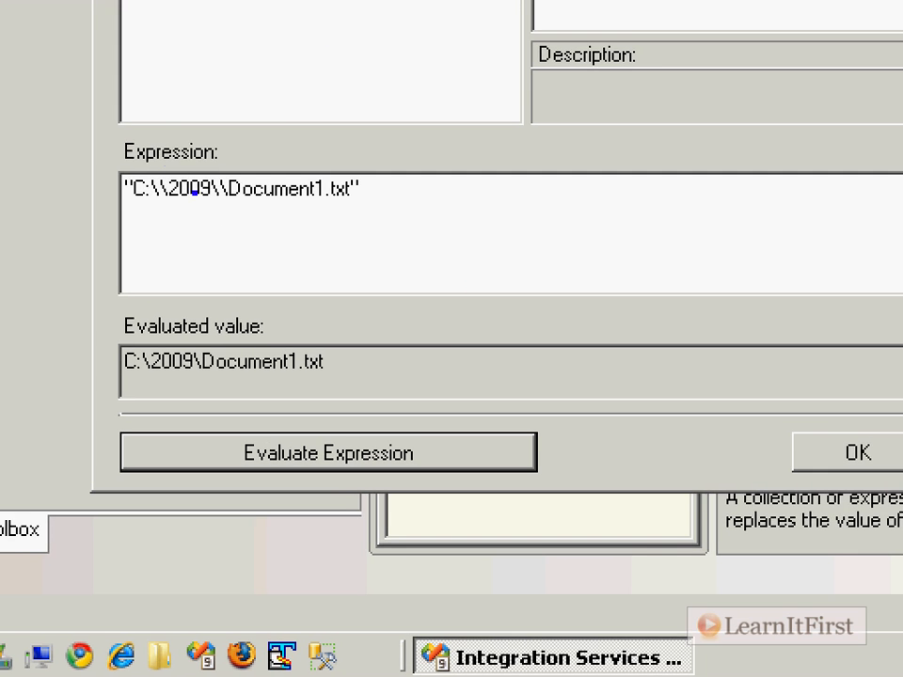
pyautogui.moveTo(208, 204); pyautogui.dragTo(235, 201)
pyautogui.moveTo(143, 203); pyautogui.dragTo(165, 200)
pyautogui.moveTo(138, 376); pyautogui.dragTo(215, 377)
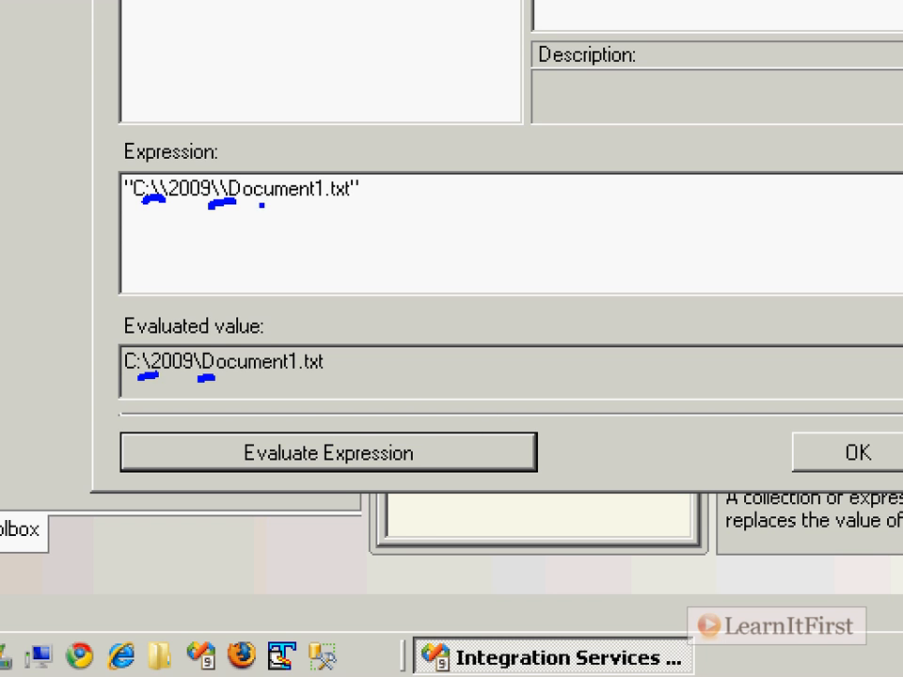
pyautogui.hotkey('ctrl', 'z')
pyautogui.hotkey('ctrl', 'z')
pyautogui.hotkey('ctrl', 'z')
pyautogui.hotkey('ctrl', 'z')
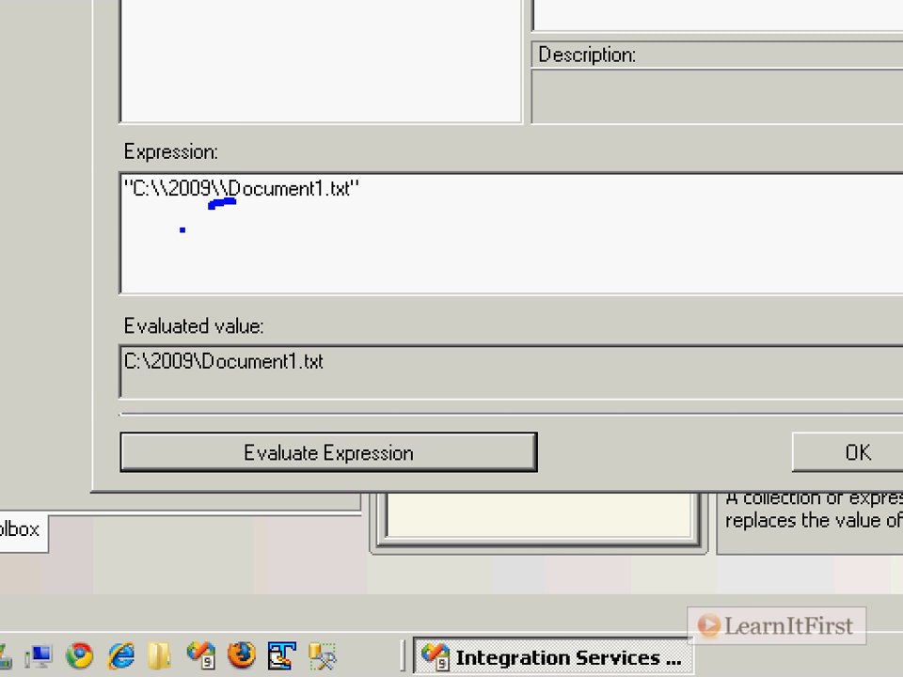
pyautogui.hotkey('ctrl', 'z')
pyautogui.moveTo(103, 163); pyautogui.dragTo(391, 220)
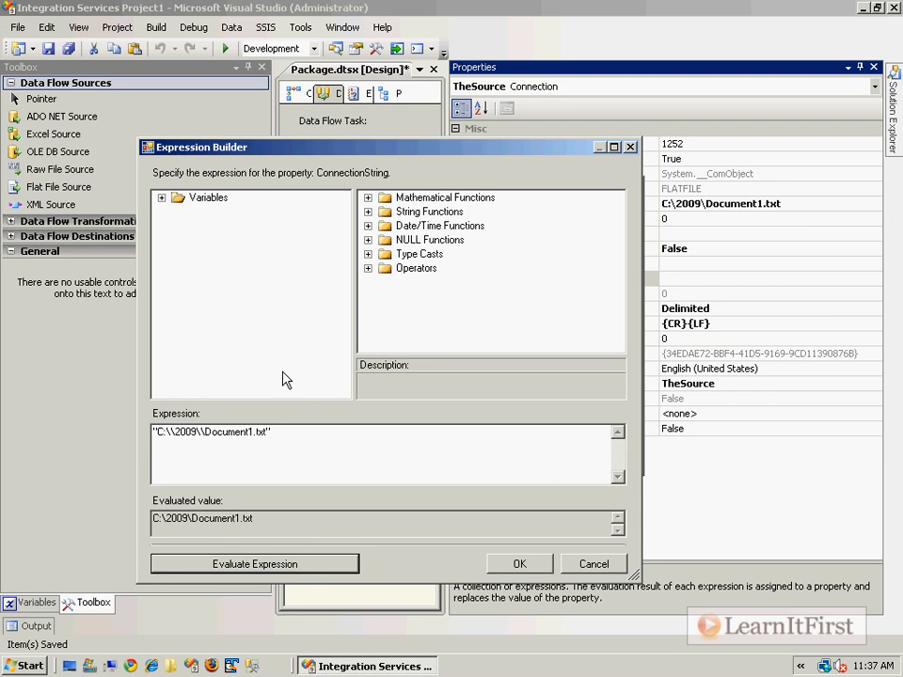
# Clear the literal path and start the expression with @[User::PathToFolder] + from the list of variables.
pyautogui.click(163, 198)
pyautogui.hotkey('ctrl', 'a')
pyautogui.press('Delete')
pyautogui.click(246, 310)
pyautogui.scroll(-2, 261, 321)
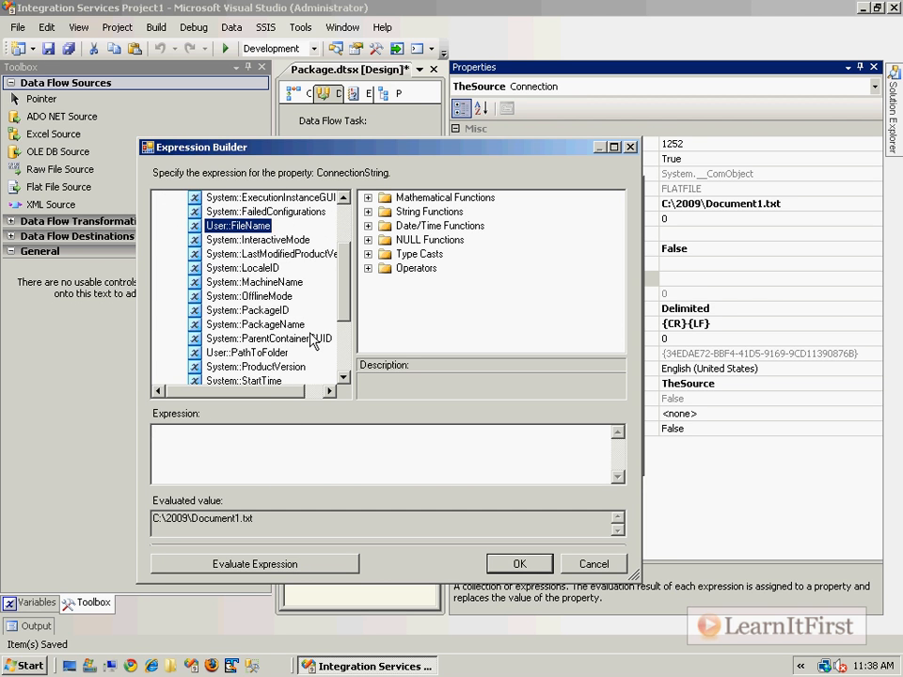
pyautogui.moveTo(267, 361); pyautogui.dragTo(372, 441)
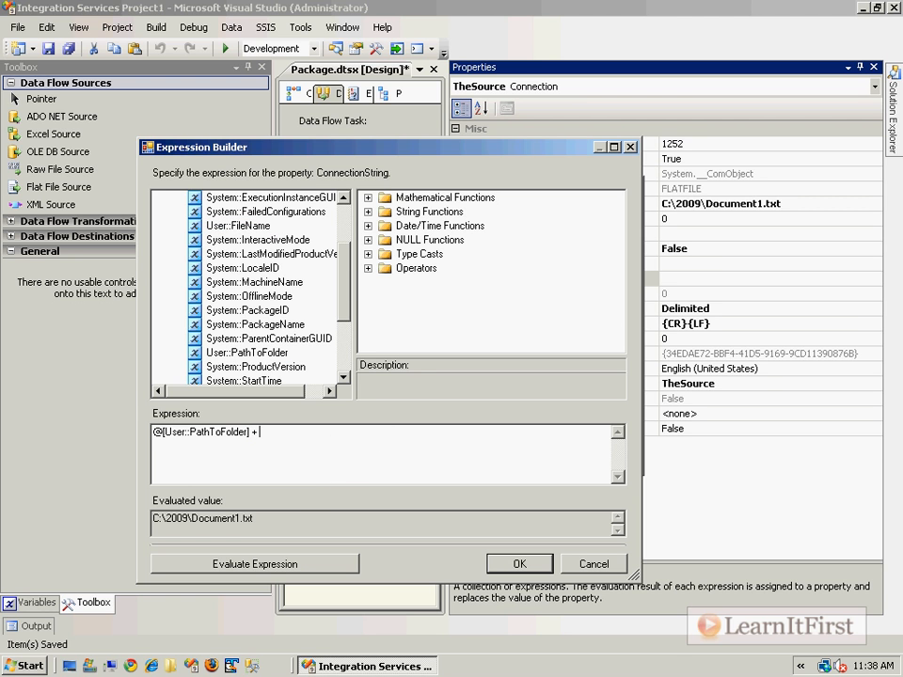
# Append @[User::TheYear] + "\\" + @[User::FileName] to the connection string expression.
pyautogui.scroll(-3, 261, 244)
pyautogui.click(249, 283)
pyautogui.moveTo(249, 286); pyautogui.dragTo(395, 433)
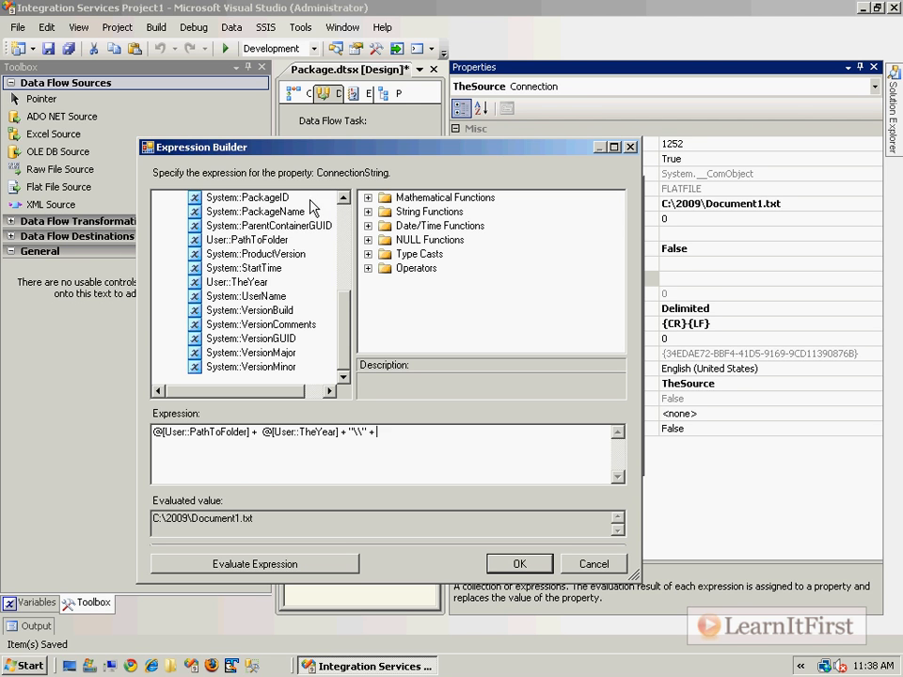
pyautogui.moveTo(347, 318); pyautogui.dragTo(354, 283)
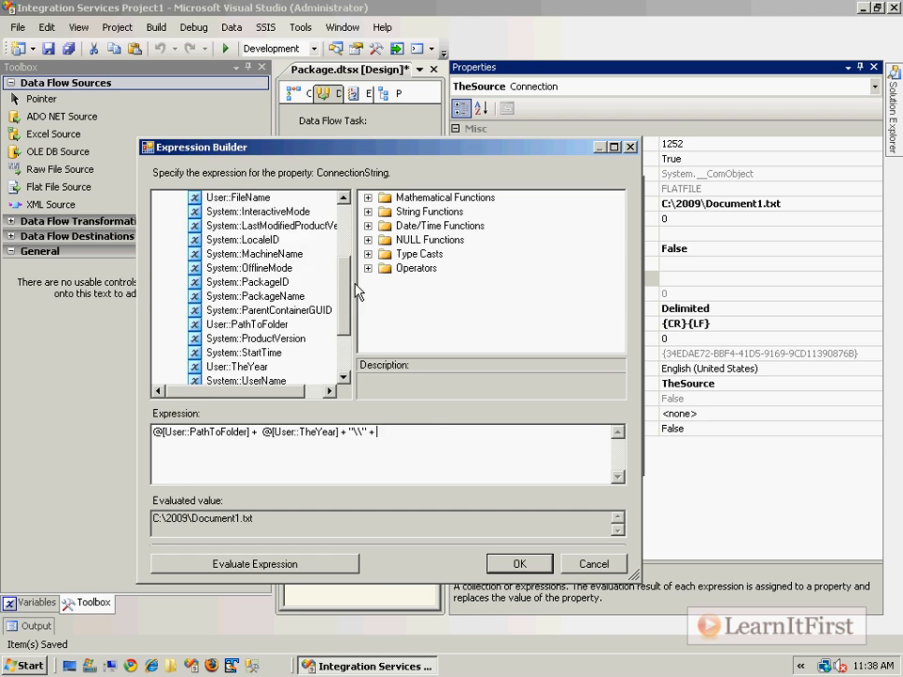
pyautogui.moveTo(252, 198); pyautogui.dragTo(430, 436)
pyautogui.click(510, 423)
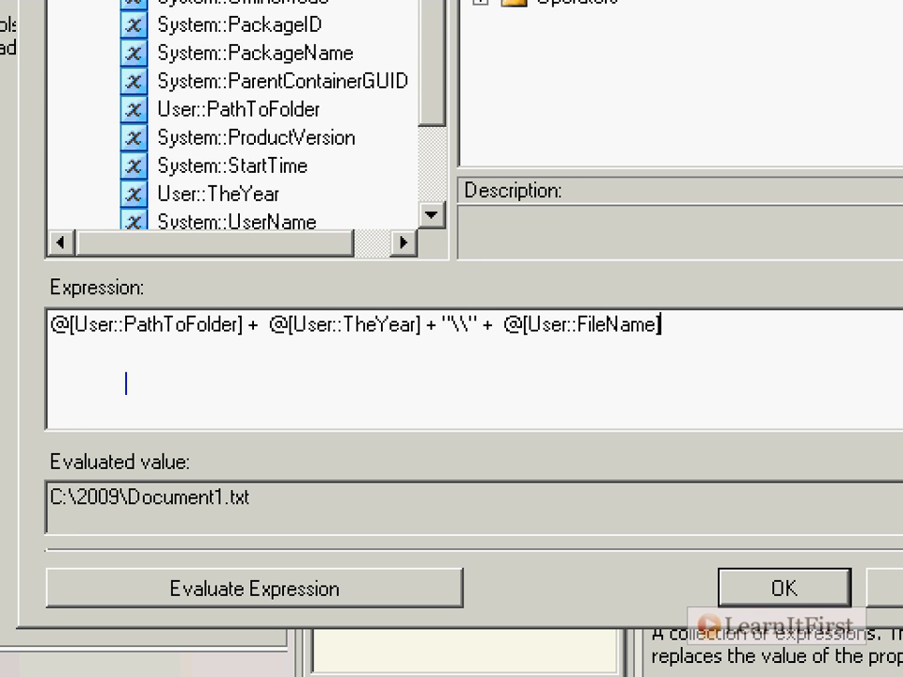
pyautogui.click(104, 348)
pyautogui.write('string ')
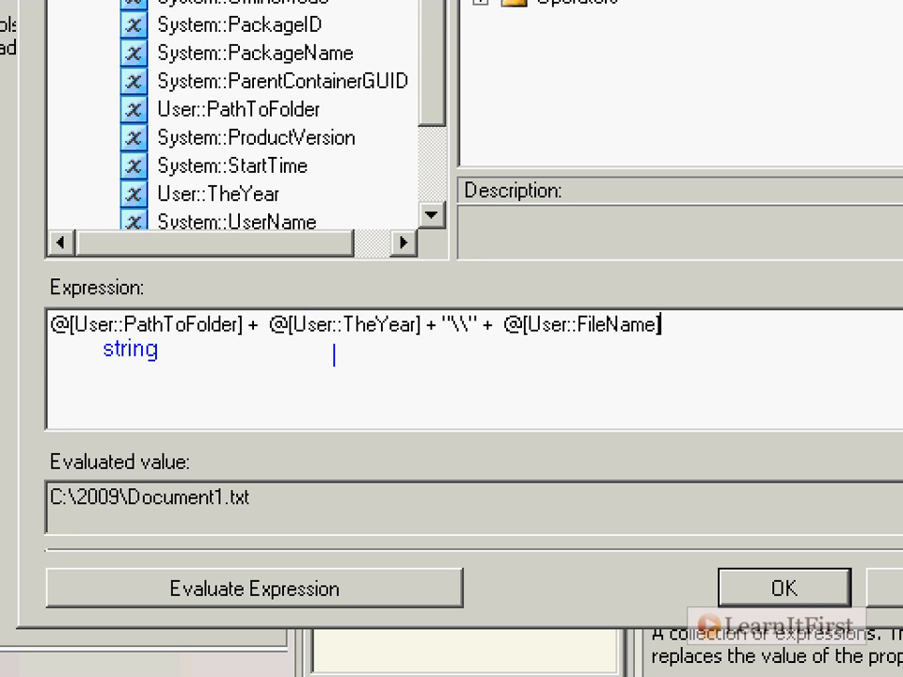
pyautogui.write('DT_I4')
pyautogui.click(520, 363)
pyautogui.write('string')
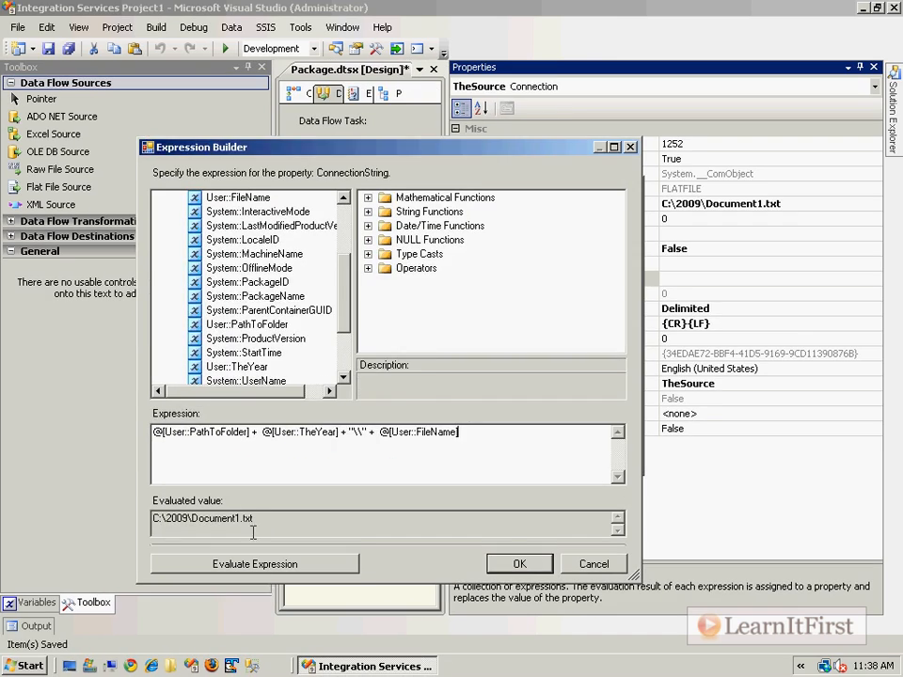
# Evaluate the combined connection string expression, read the evaluation message and dismiss it.
pyautogui.click(282, 594)
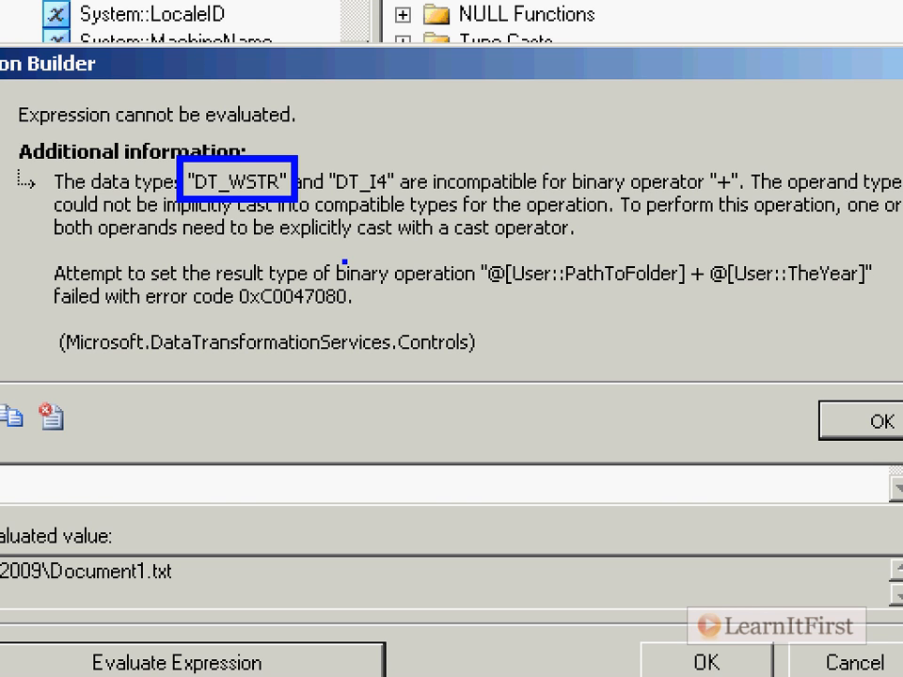
pyautogui.moveTo(626, 219); pyautogui.dragTo(886, 225)
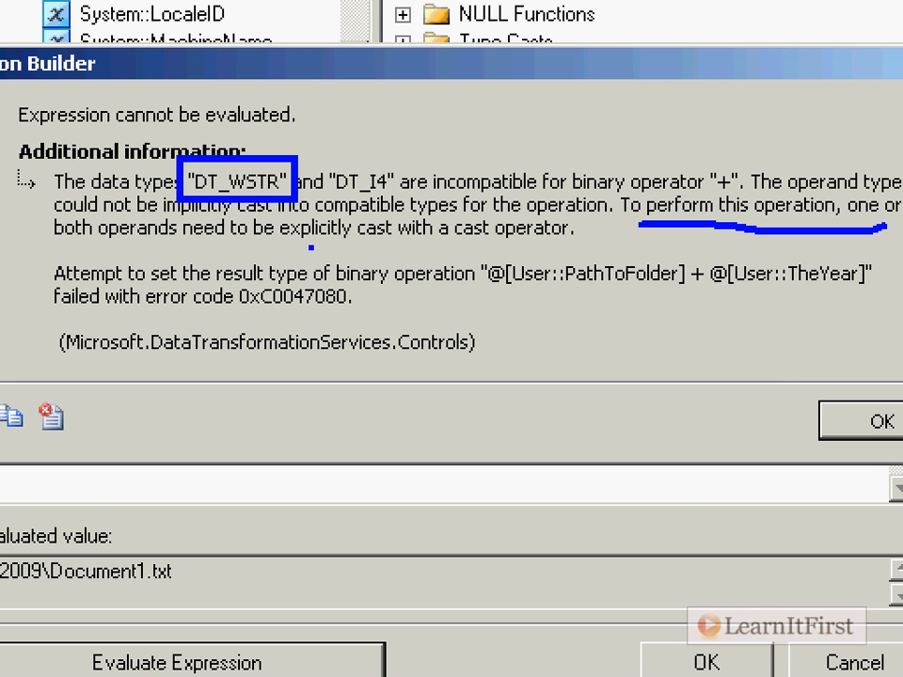
pyautogui.moveTo(310, 247); pyautogui.dragTo(573, 247)
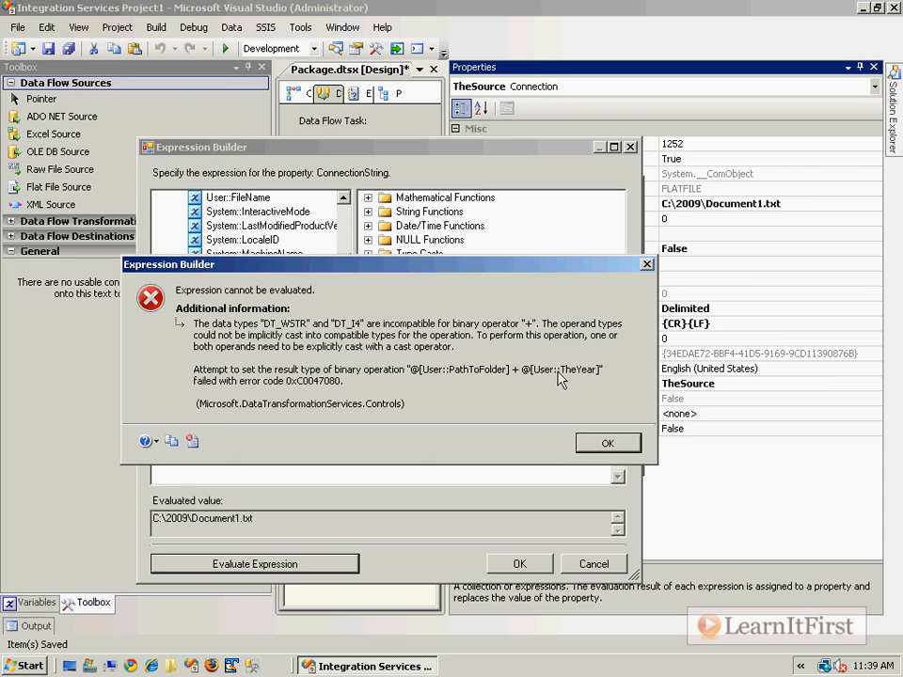
pyautogui.click(882, 421)
# Expand the Type Casts functions, maximize the Expression Builder and look through the available casts.
pyautogui.doubleClick(385, 253)
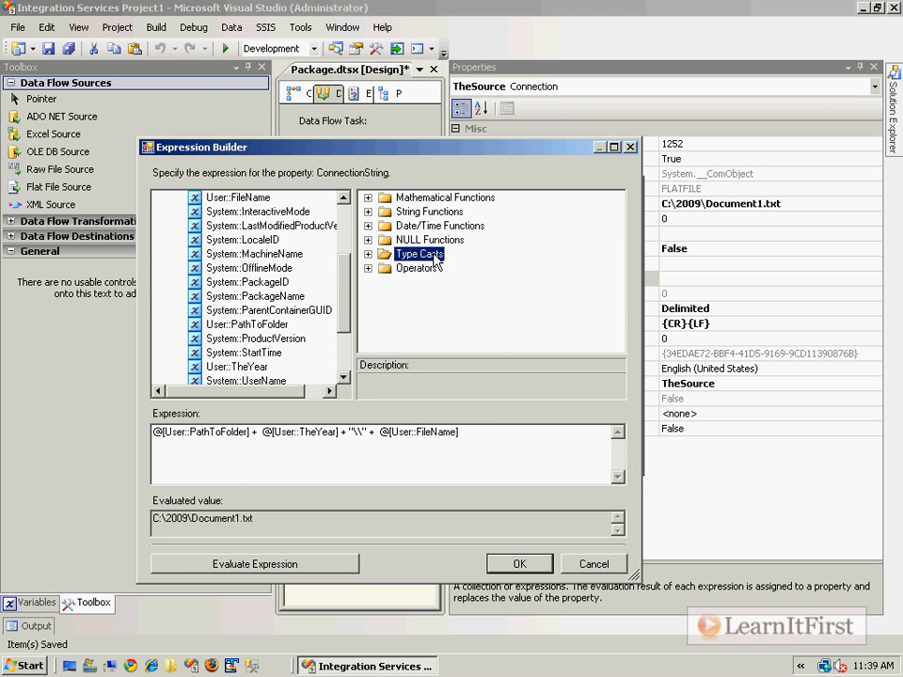
pyautogui.click(613, 148)
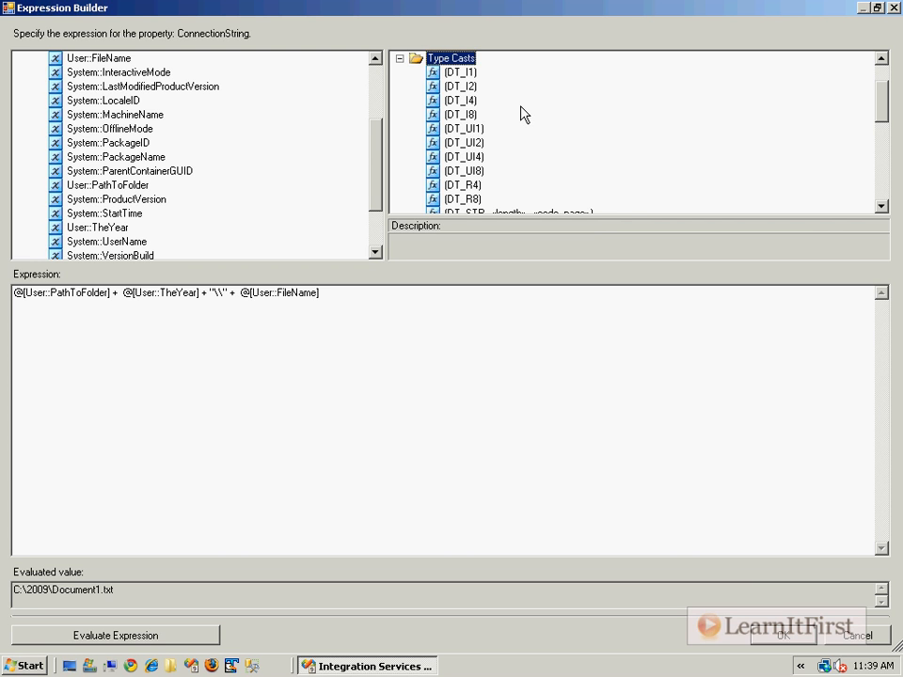
pyautogui.scroll(-1, 524, 114)
pyautogui.scroll(1, 524, 114)
pyautogui.scroll(-2, 534, 145)
pyautogui.scroll(-5, 535, 145)
pyautogui.scroll(7, 535, 145)
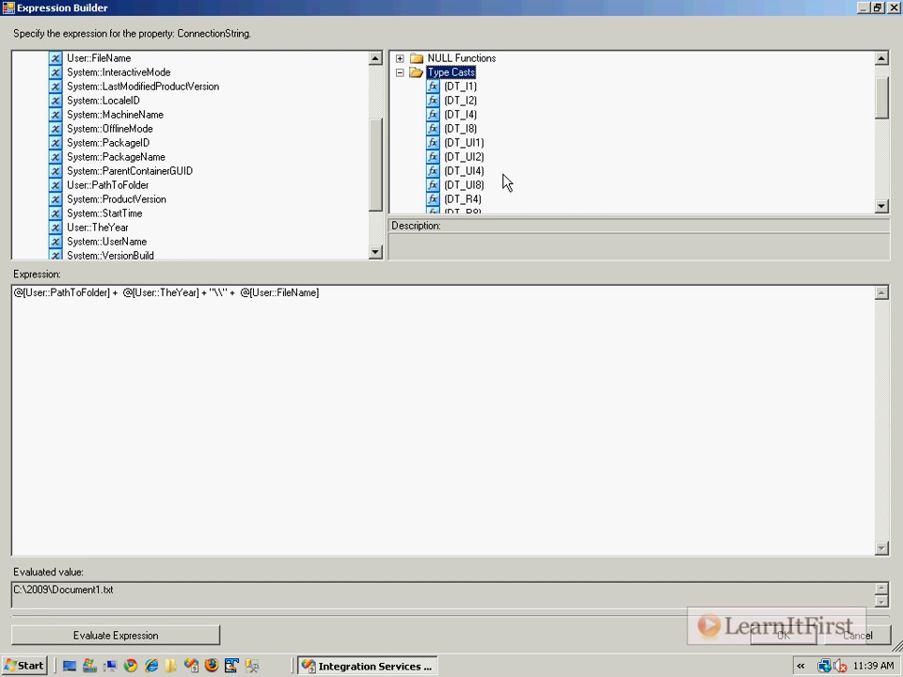
pyautogui.doubleClick(111, 295)
pyautogui.moveTo(242, 294); pyautogui.dragTo(344, 296)
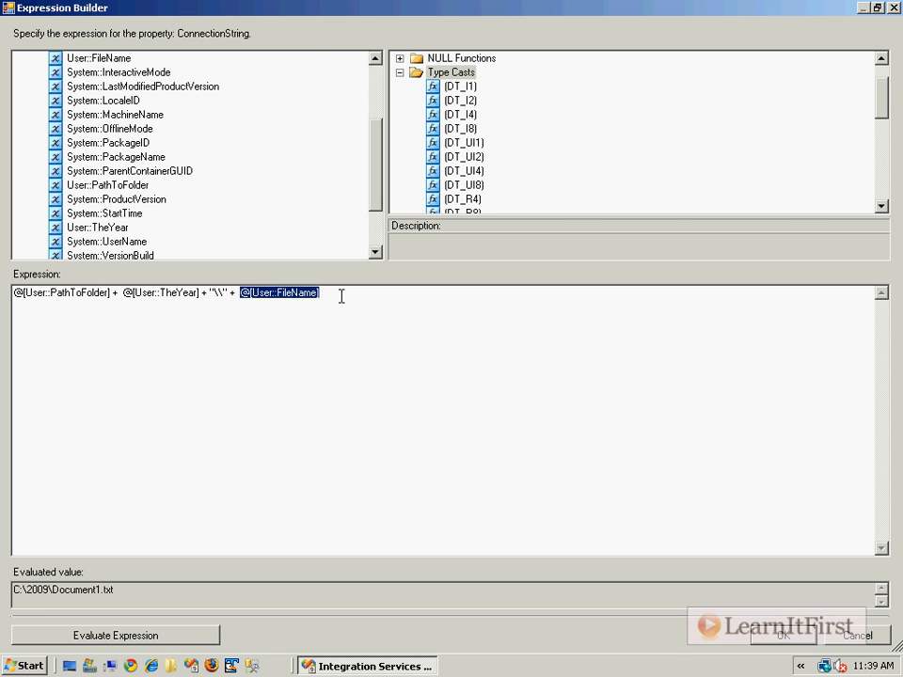
pyautogui.moveTo(125, 294); pyautogui.dragTo(201, 294)
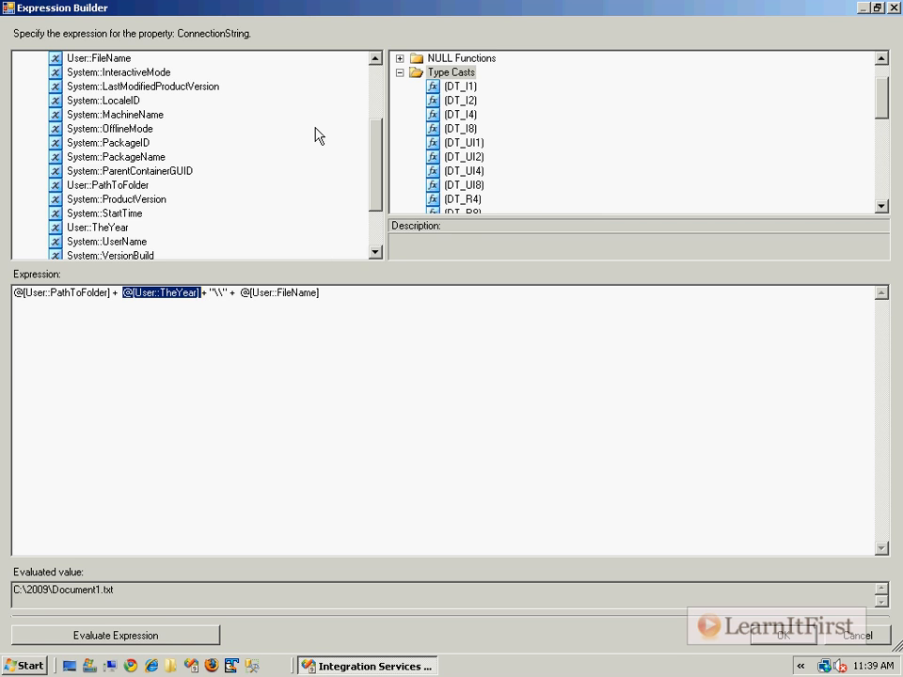
pyautogui.click(438, 338)
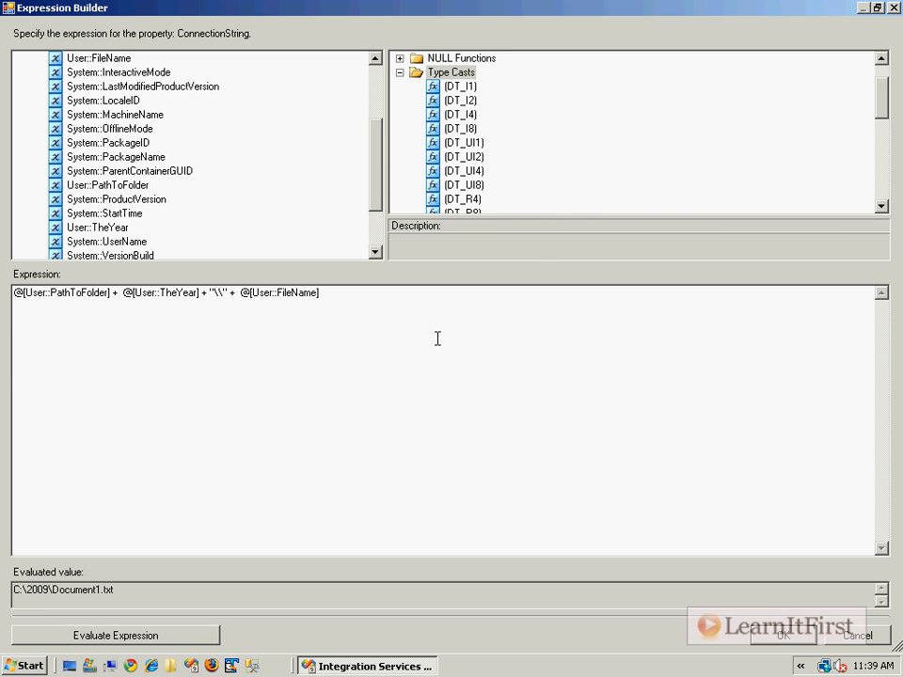
pyautogui.moveTo(884, 113)
pyautogui.mouseDown()
pyautogui.moveTo(883, 178)
pyautogui.moveTo(891, 102)
pyautogui.mouseUp()
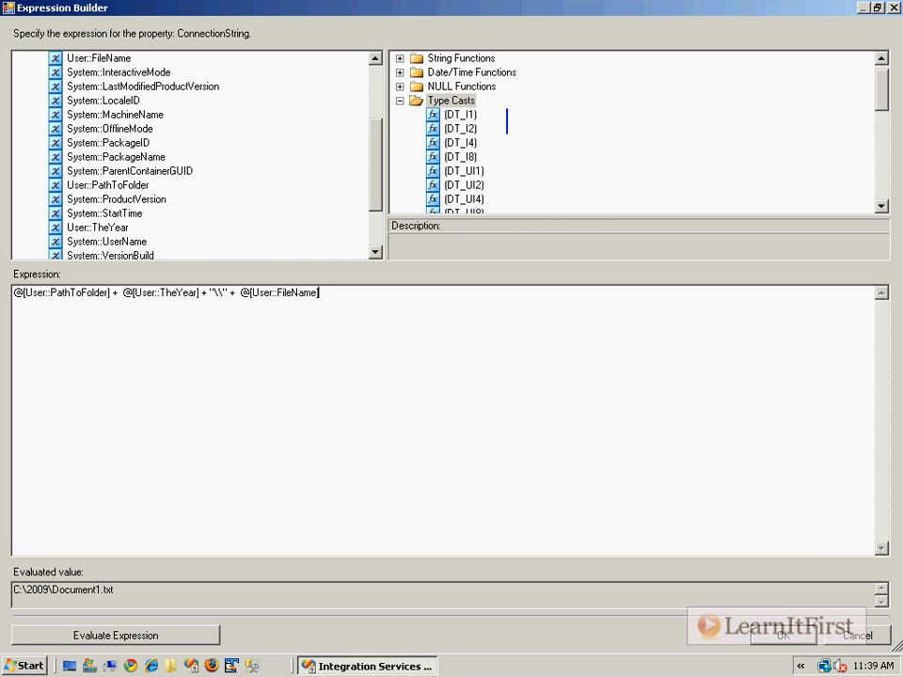
pyautogui.write('Conv')
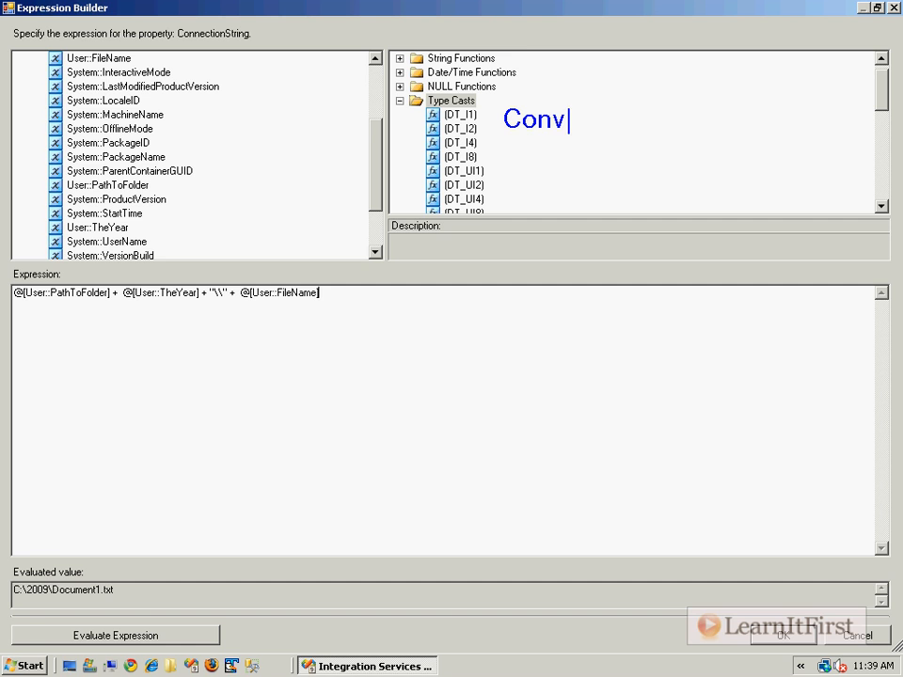
pyautogui.write('ert to')
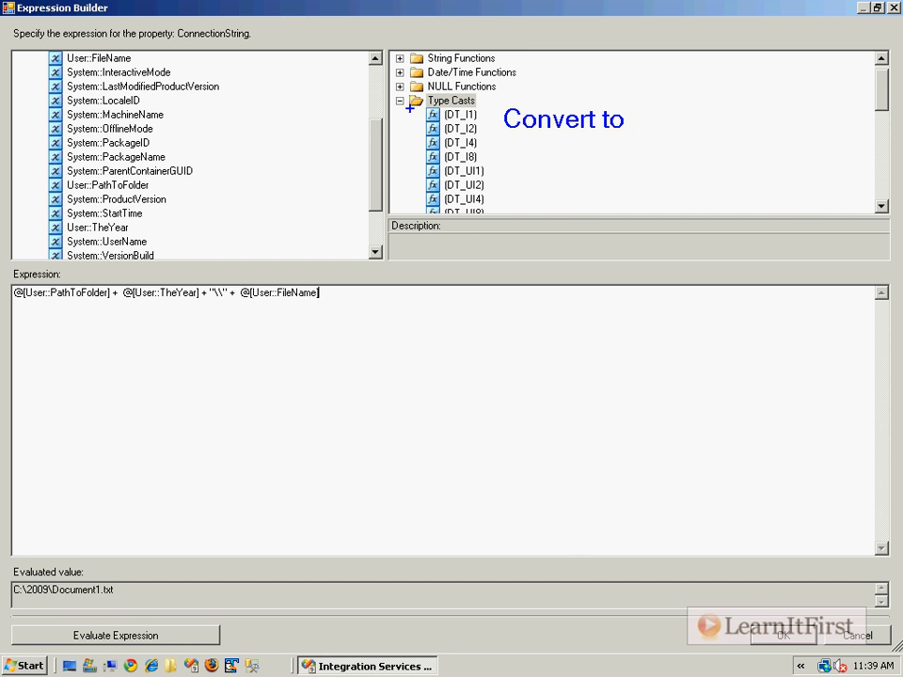
pyautogui.moveTo(515, 141)
pyautogui.mouseDown()
pyautogui.moveTo(490, 154)
pyautogui.moveTo(509, 185)
pyautogui.mouseUp()
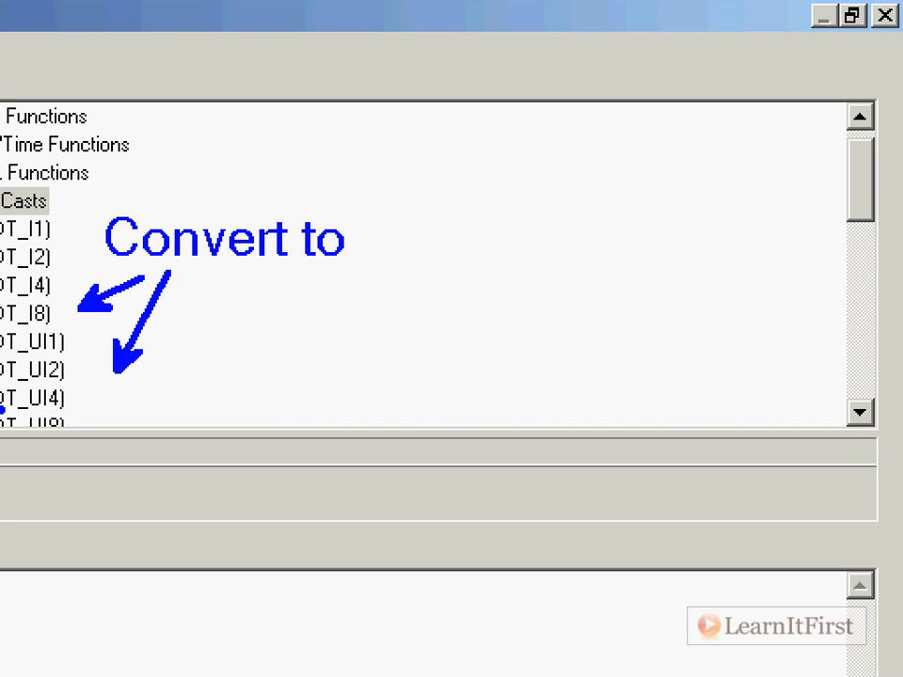
pyautogui.hotkey('ctrl', 'z')
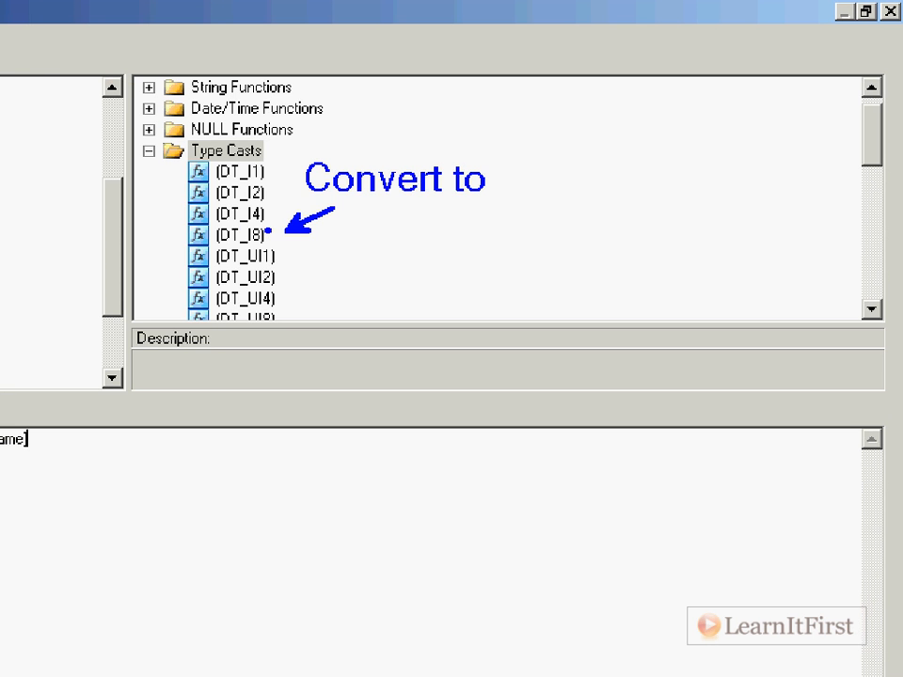
pyautogui.moveTo(165, 265); pyautogui.dragTo(297, 292)
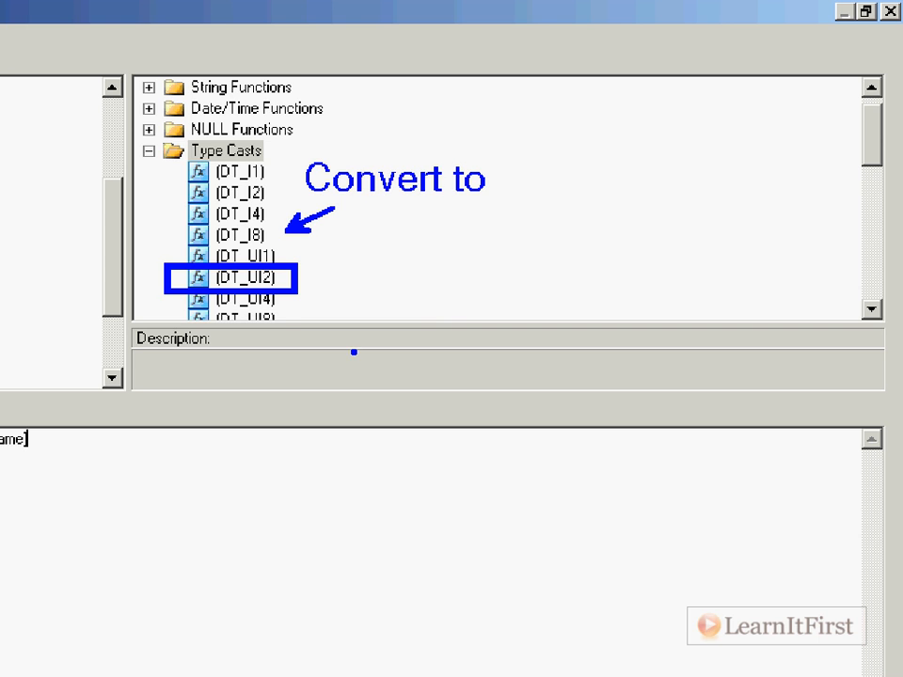
pyautogui.press('Escape')
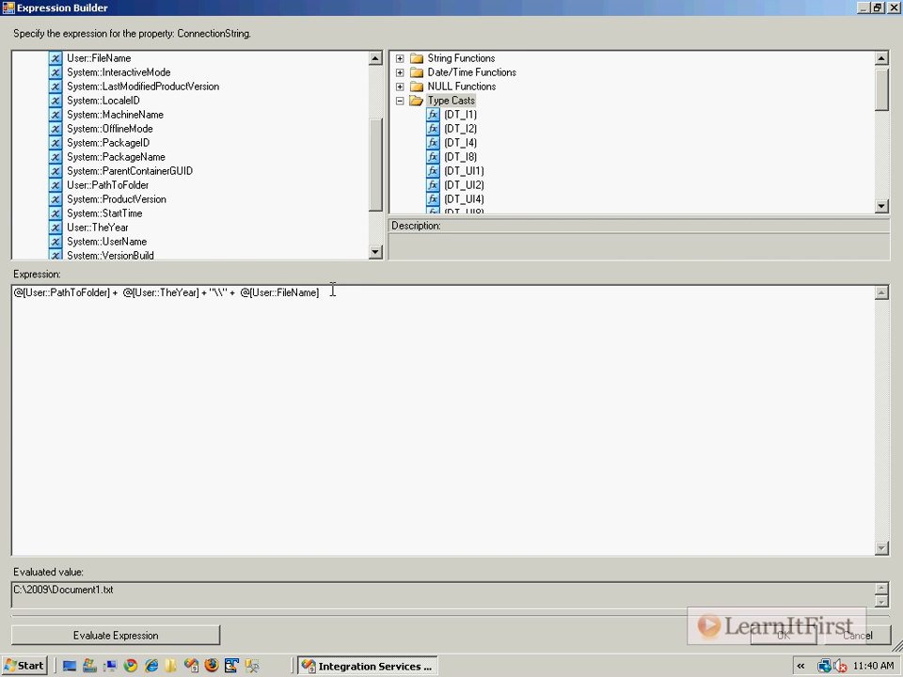
pyautogui.hotkey('ctrl', '1')
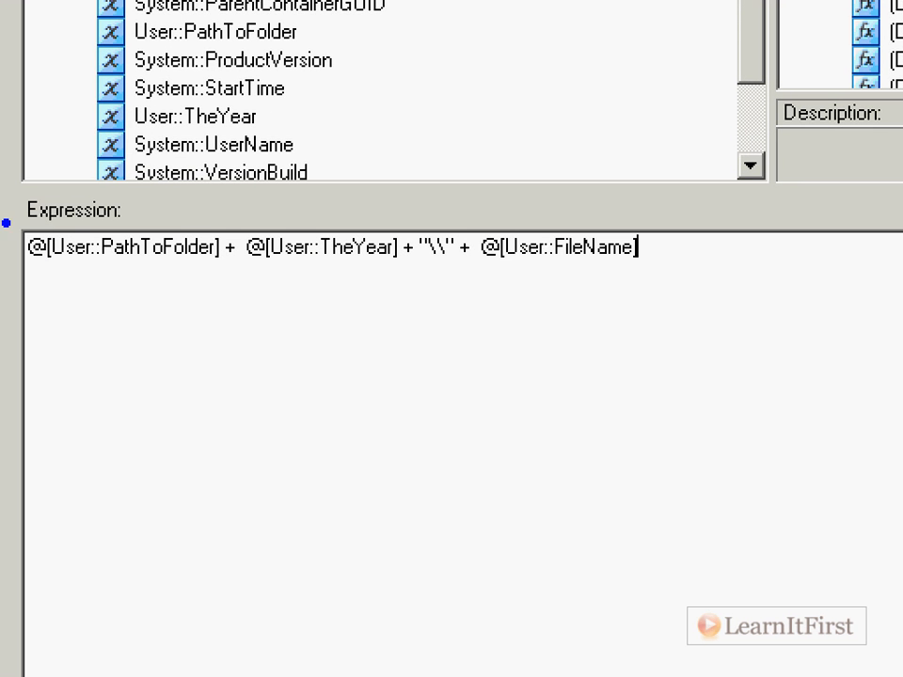
pyautogui.moveTo(2, 281); pyautogui.dragTo(121, 310)
pyautogui.press('Escape')
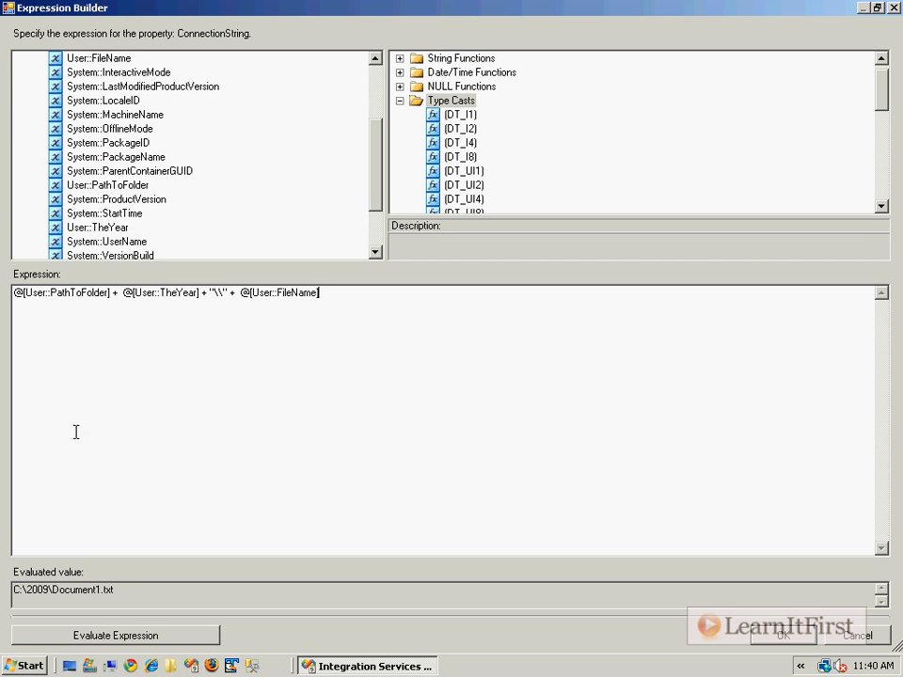
# Evaluate the uncast connection string expression again, read which data types conflict and dismiss the message.
pyautogui.click(80, 636)
pyautogui.hotkey('ctrl', '2')
pyautogui.moveTo(314, 275)
pyautogui.mouseDown()
pyautogui.moveTo(338, 299)
pyautogui.moveTo(376, 303)
pyautogui.mouseUp()
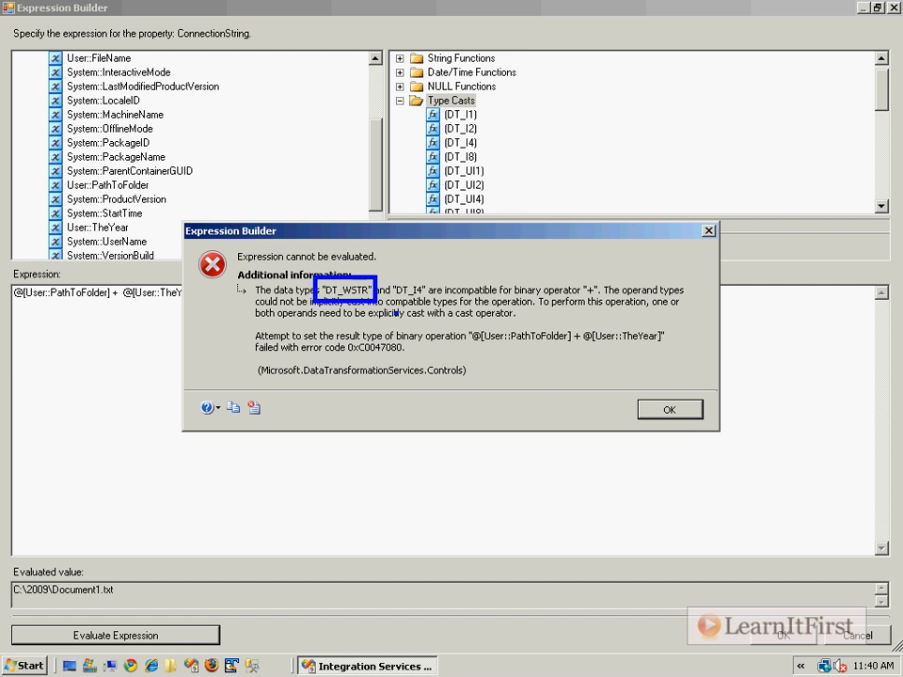
pyautogui.press('Escape')
pyautogui.press('Return')
# Find the (DT_WSTR, «length») cast among the type casts for use on the TheYear variable.
pyautogui.moveTo(123, 293); pyautogui.dragTo(200, 297)
pyautogui.click(544, 189)
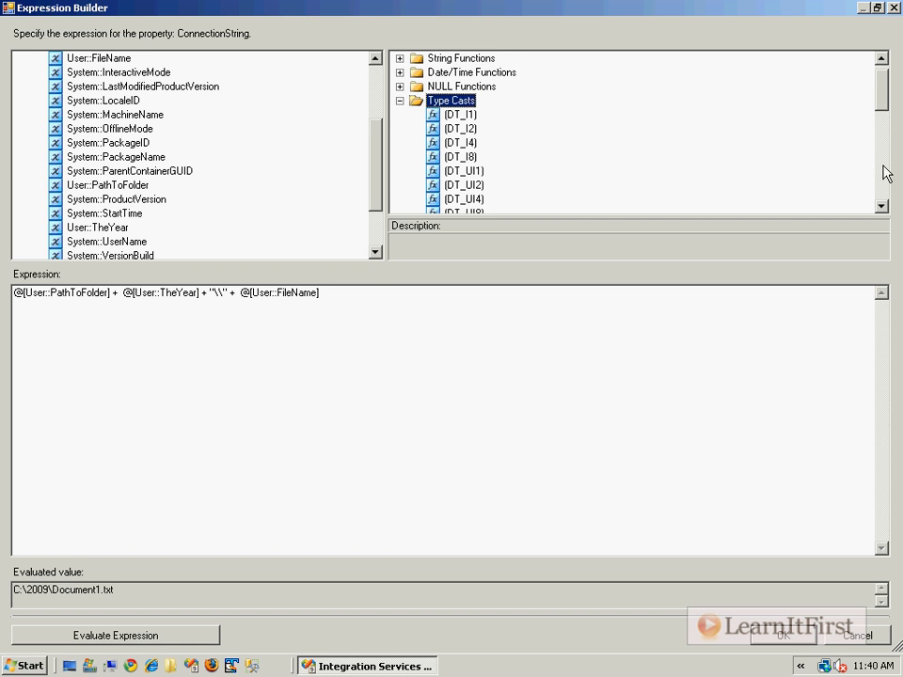
pyautogui.click(883, 173)
pyautogui.click(883, 173)
pyautogui.click(885, 179)
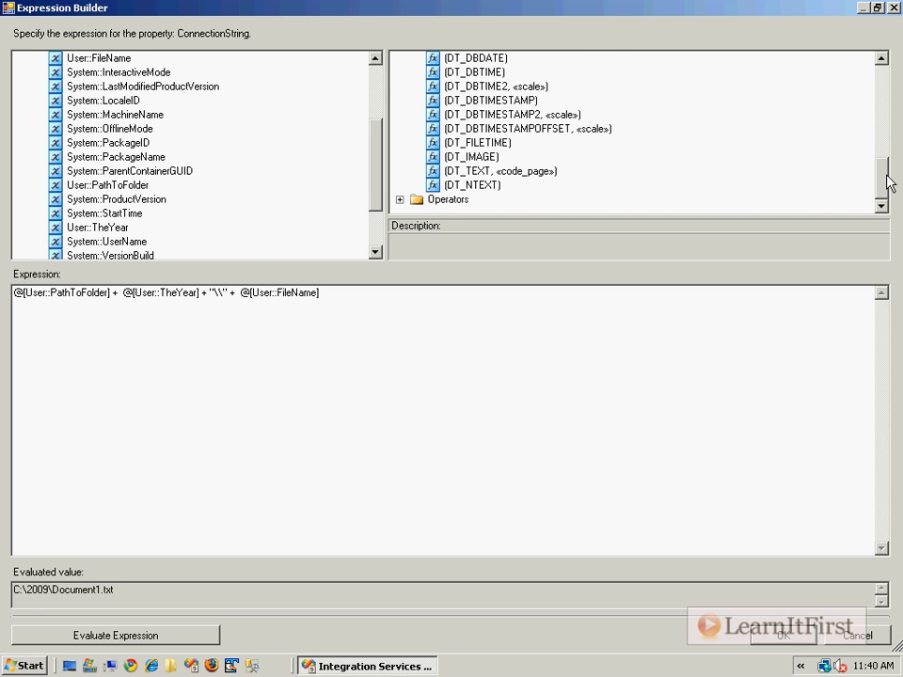
pyautogui.moveTo(883, 172); pyautogui.dragTo(797, 130)
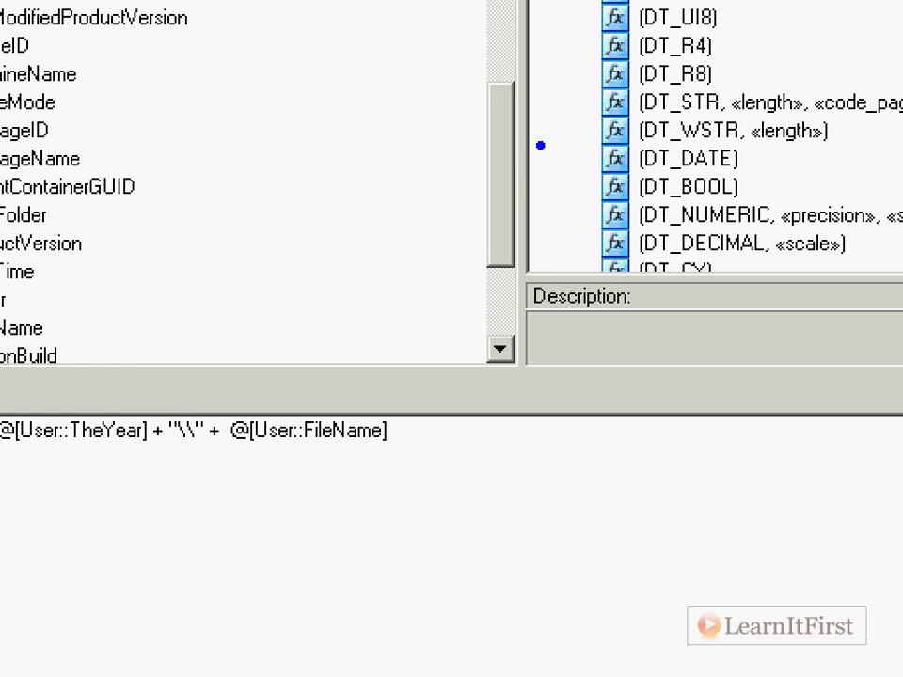
pyautogui.moveTo(122, 406)
pyautogui.mouseDown()
pyautogui.moveTo(236, 372)
pyautogui.moveTo(576, 180)
pyautogui.moveTo(599, 135)
pyautogui.mouseUp()
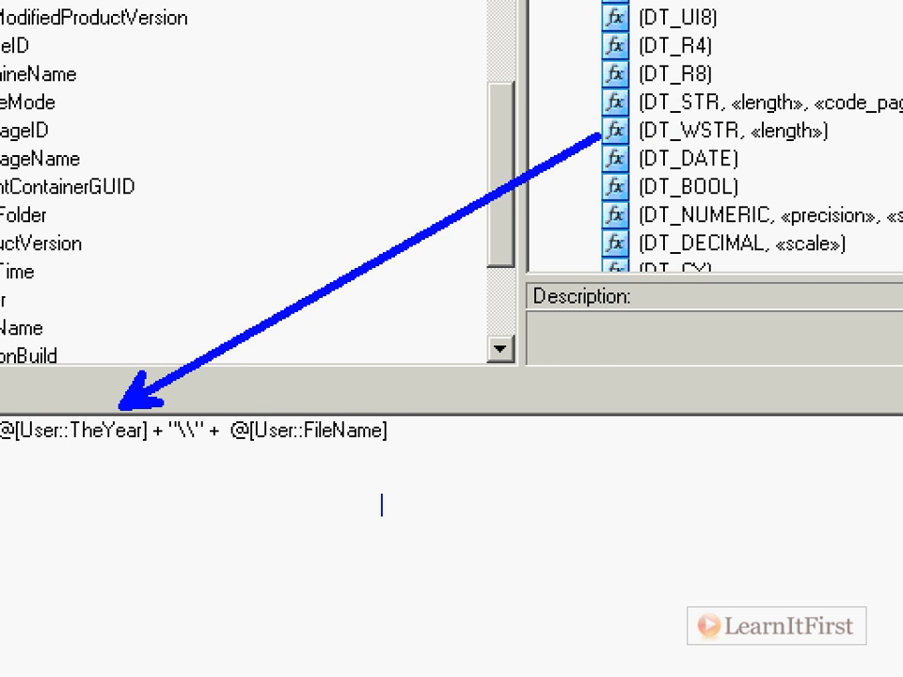
pyautogui.write('1) Put type cast in front of the e')
pyautogui.press('BackSpace')
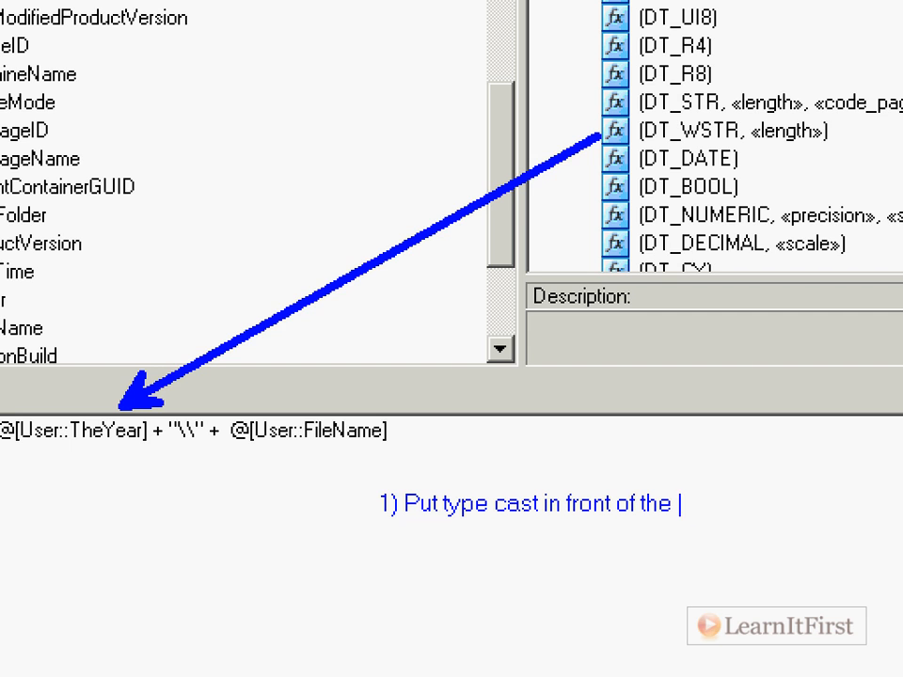
pyautogui.write('variable name')
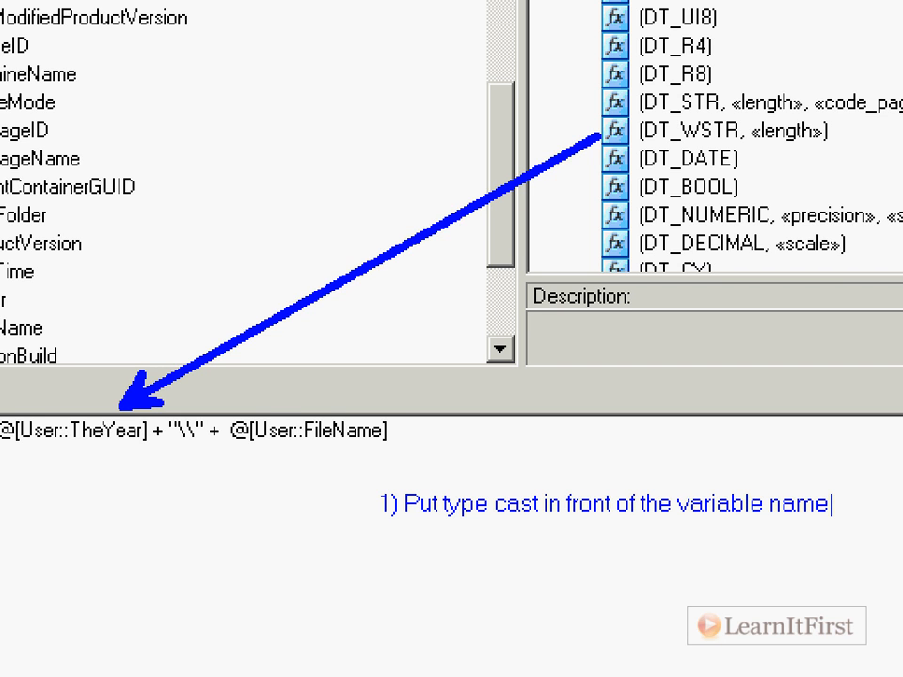
pyautogui.press('Return')
pyautogui.write('2) Pyt t')
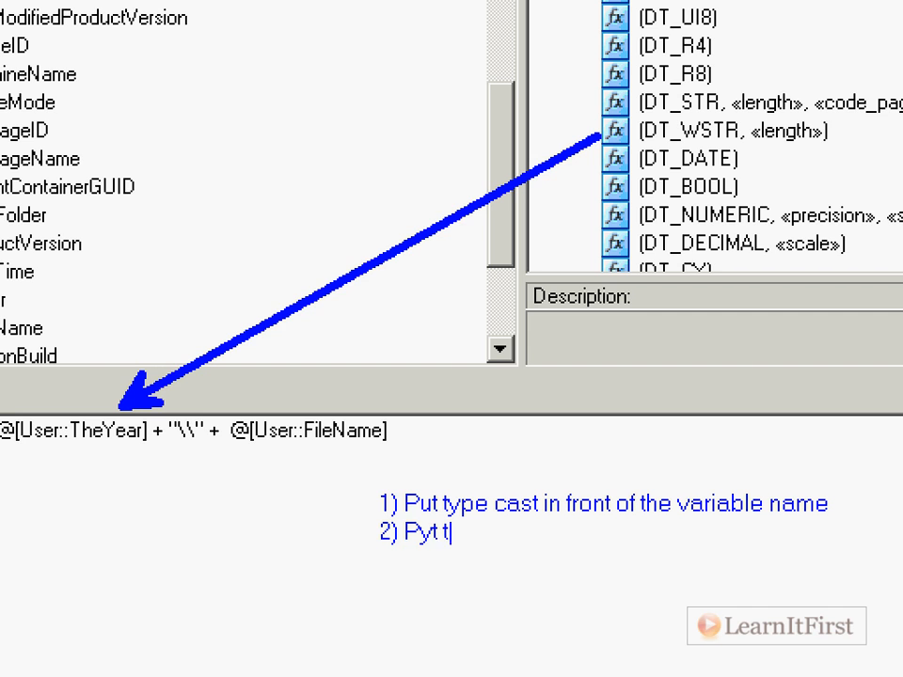
pyautogui.press('BackSpace')
pyautogui.press('BackSpace')
pyautogui.press('BackSpace')
pyautogui.write('uyt')
pyautogui.press('BackSpace')
pyautogui.press('BackSpace')
pyautogui.write('t the max length')
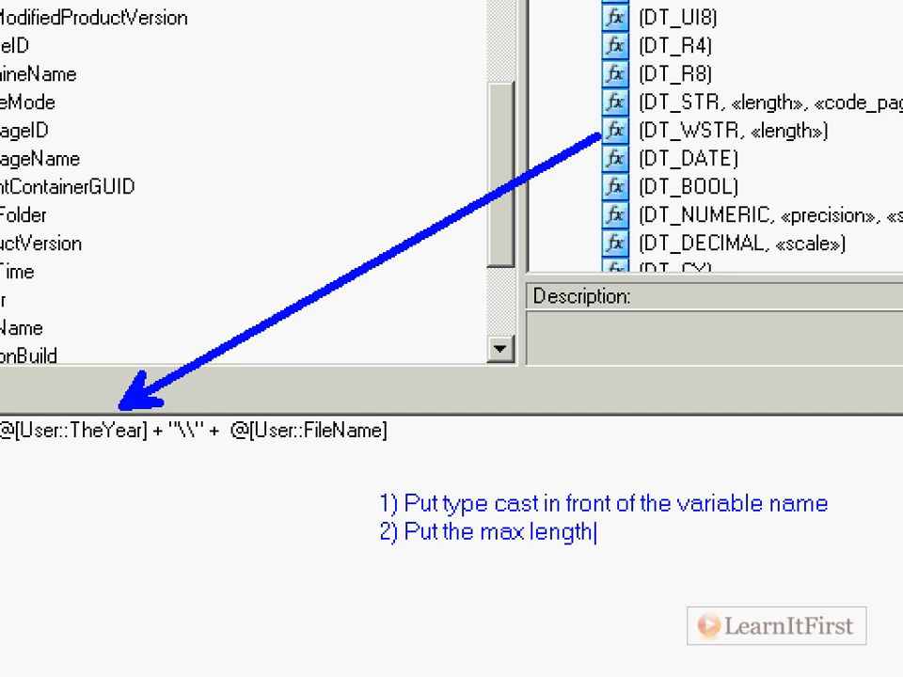
pyautogui.write(' you expect')
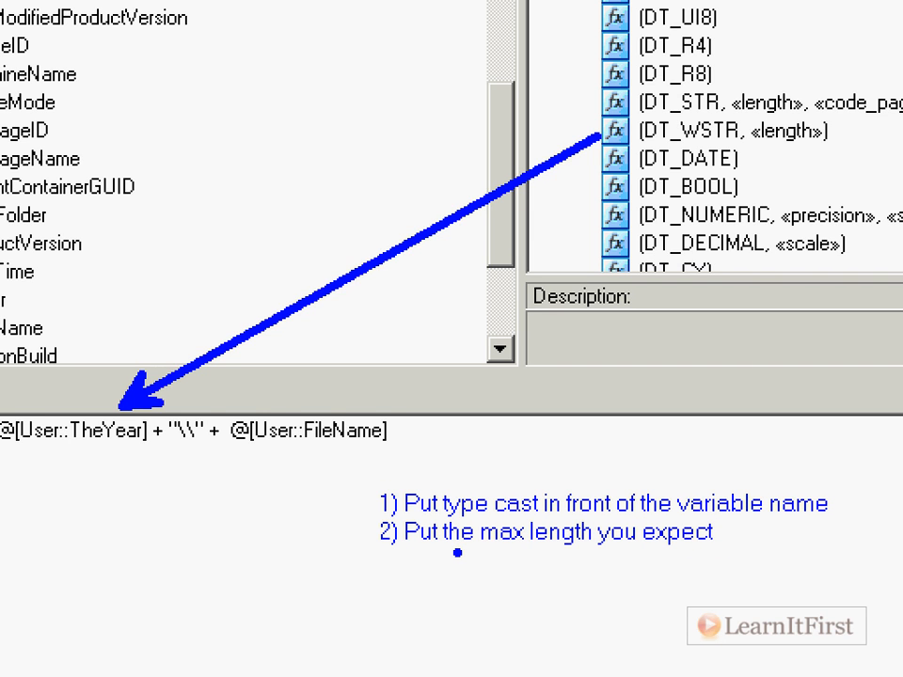
pyautogui.press('Escape')
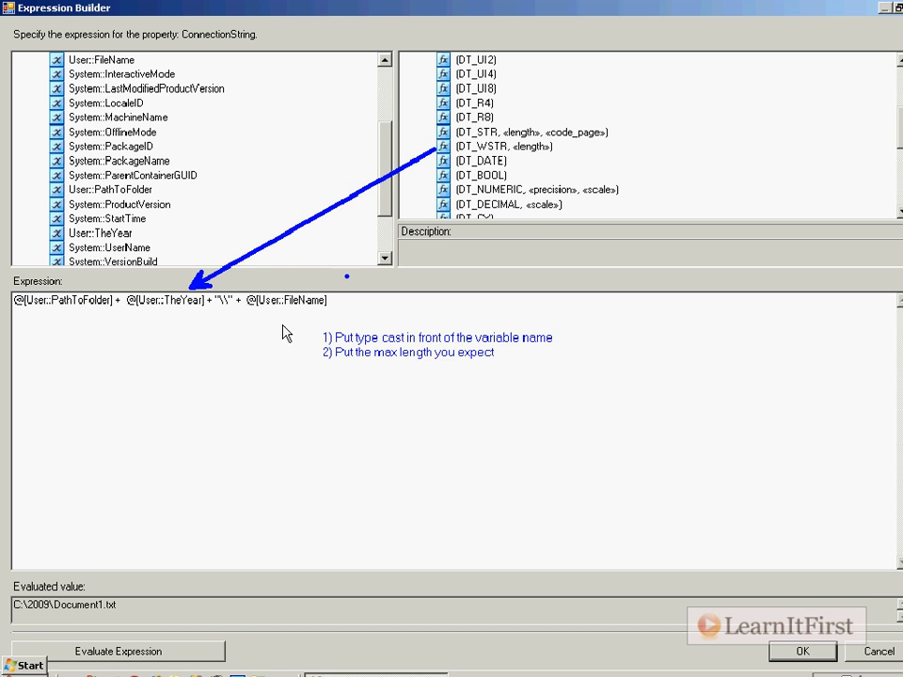
# Replace the TheYear reference in the expression with a (DT_WSTR, «length») cast followed by @[User::TheYear].
pyautogui.moveTo(123, 293); pyautogui.dragTo(199, 293)
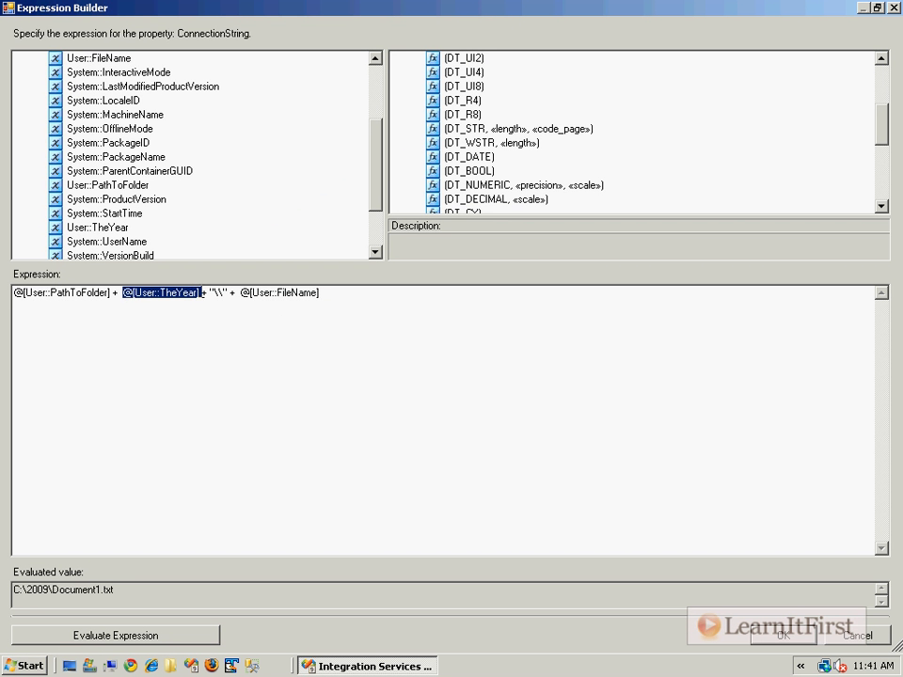
pyautogui.press('Delete')
pyautogui.moveTo(542, 193); pyautogui.dragTo(118, 299)
pyautogui.click(177, 295)
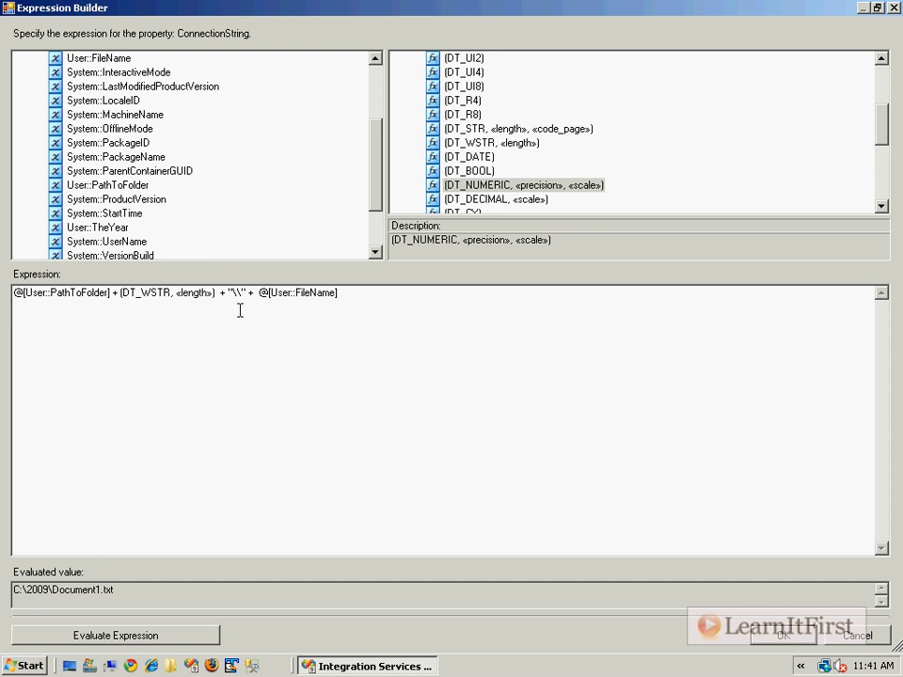
pyautogui.click(217, 293)
pyautogui.moveTo(94, 226); pyautogui.dragTo(213, 294)
# Set the DT_WSTR cast's length to 4 and evaluate the connection string expression.
pyautogui.click(182, 294)
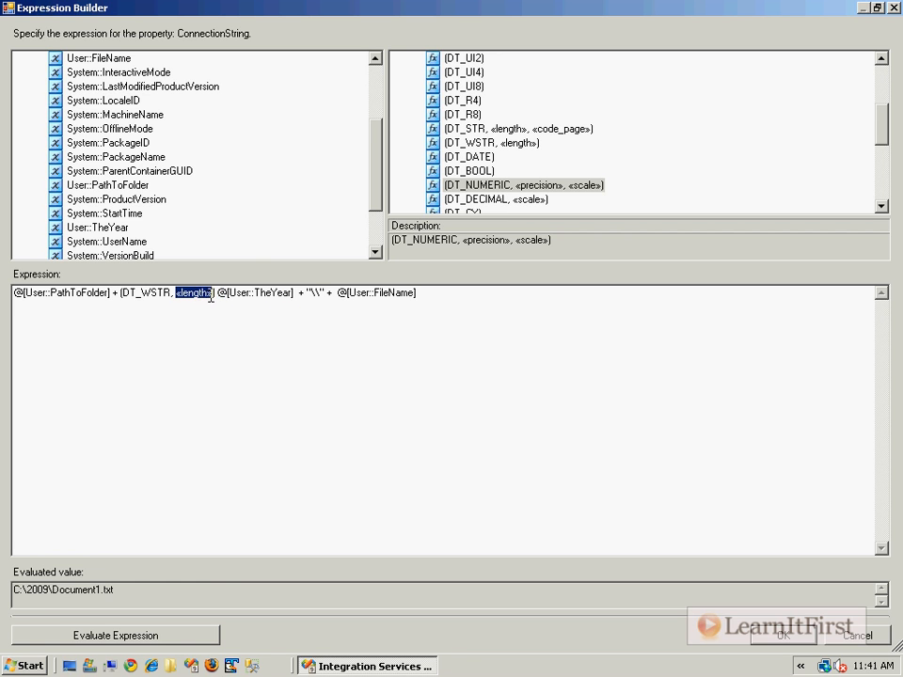
pyautogui.write('4')
pyautogui.click(209, 632)
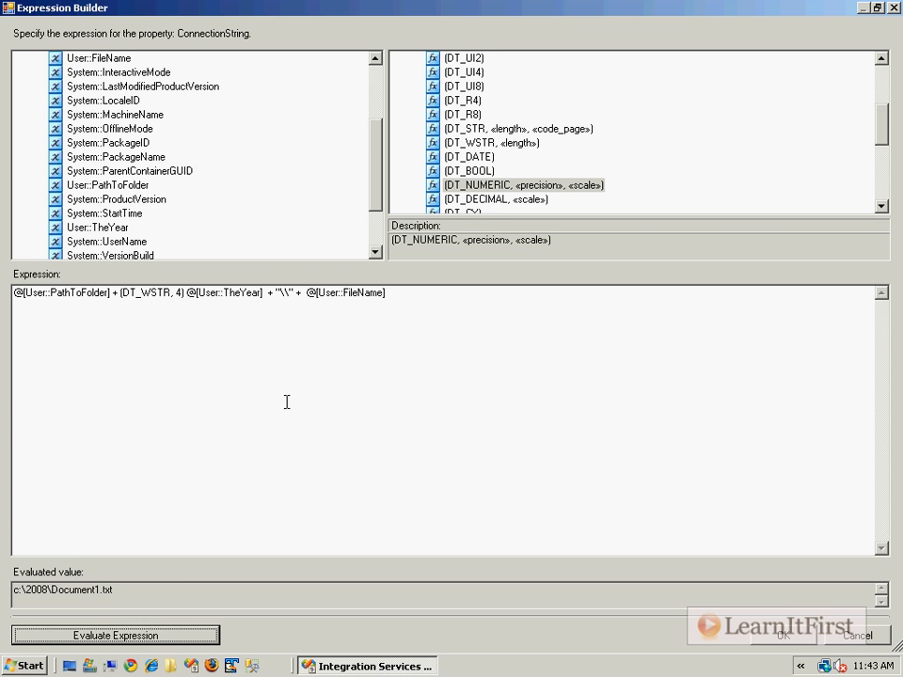
pyautogui.click(381, 392)
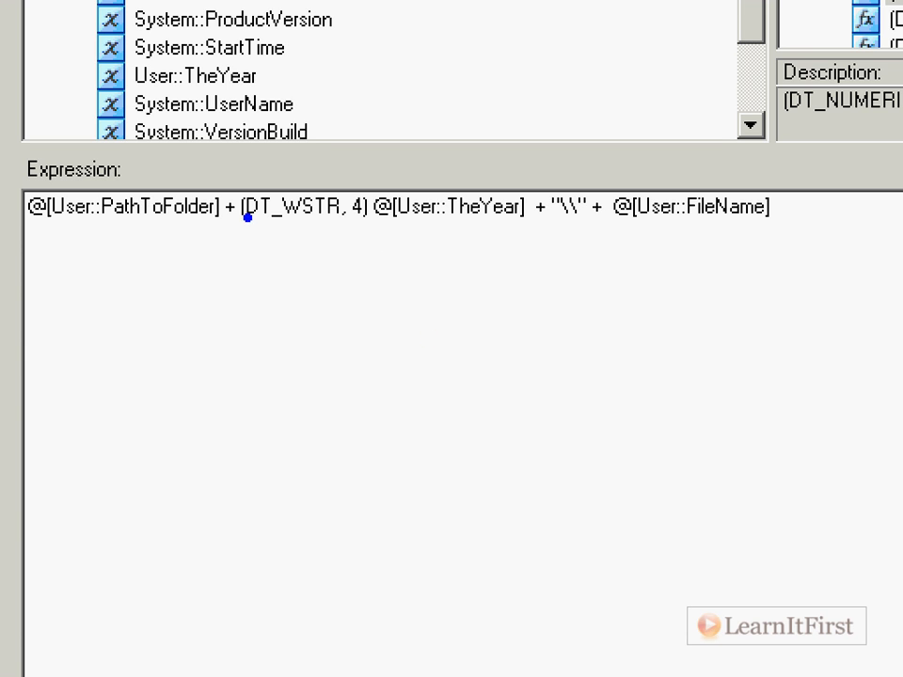
pyautogui.moveTo(249, 230); pyautogui.dragTo(370, 229)
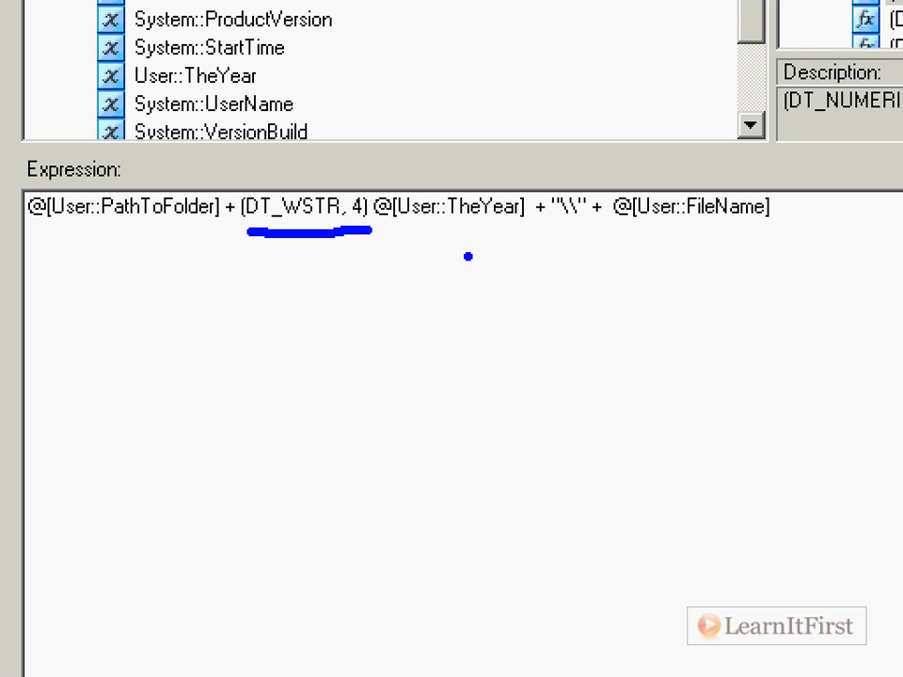
pyautogui.moveTo(419, 224); pyautogui.dragTo(339, 399)
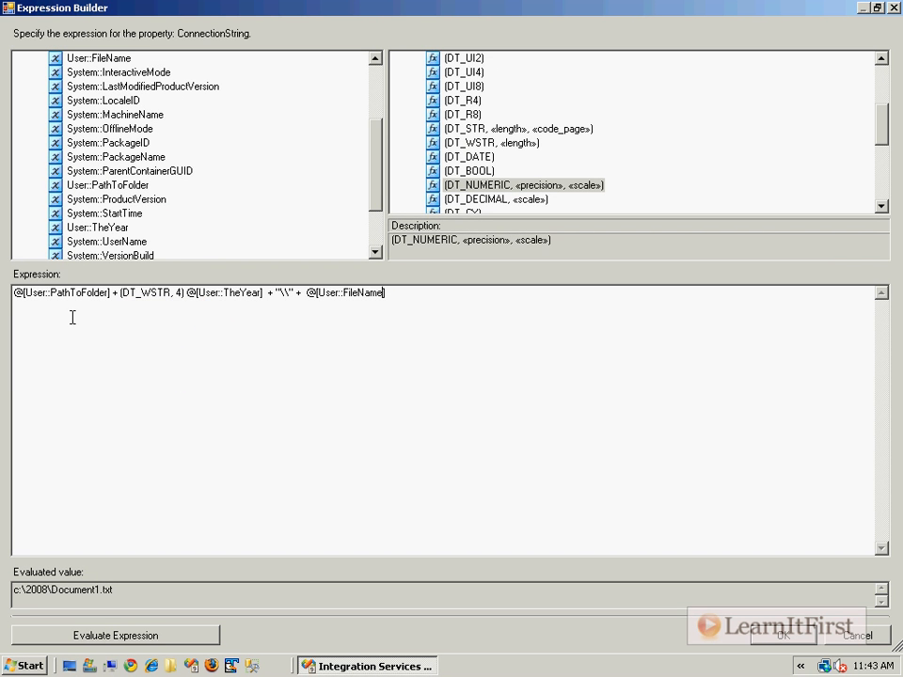
# Change the length of the DT_WSTR cast on TheYear to 500.
pyautogui.doubleClick(177, 292)
pyautogui.write('500')
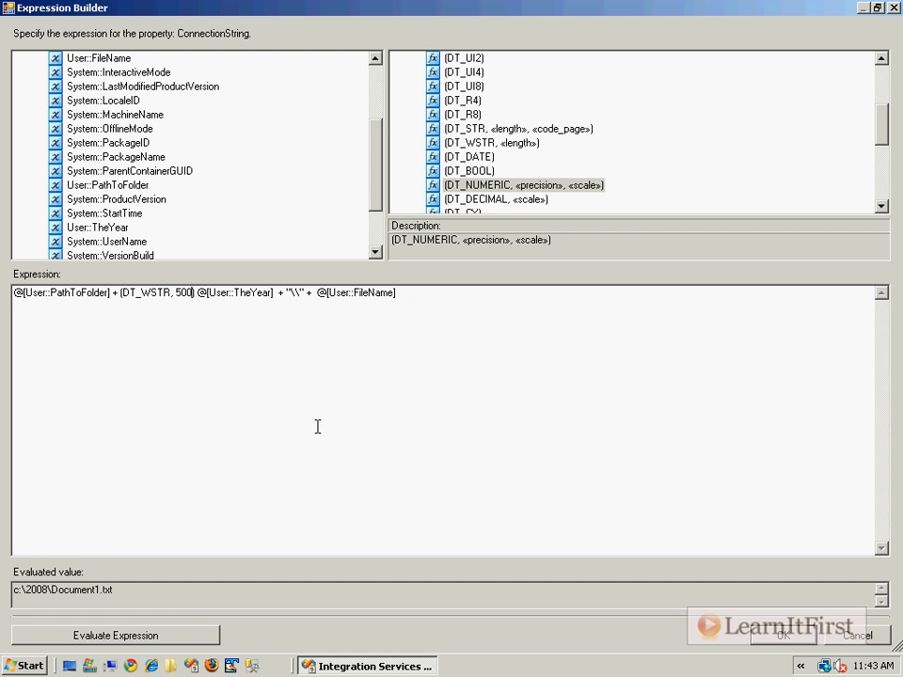
# Restore the Expression Builder to its smaller size and evaluate the ConnectionString expression with the (DT_WSTR, 500) cast.
pyautogui.doubleClick(370, 16)
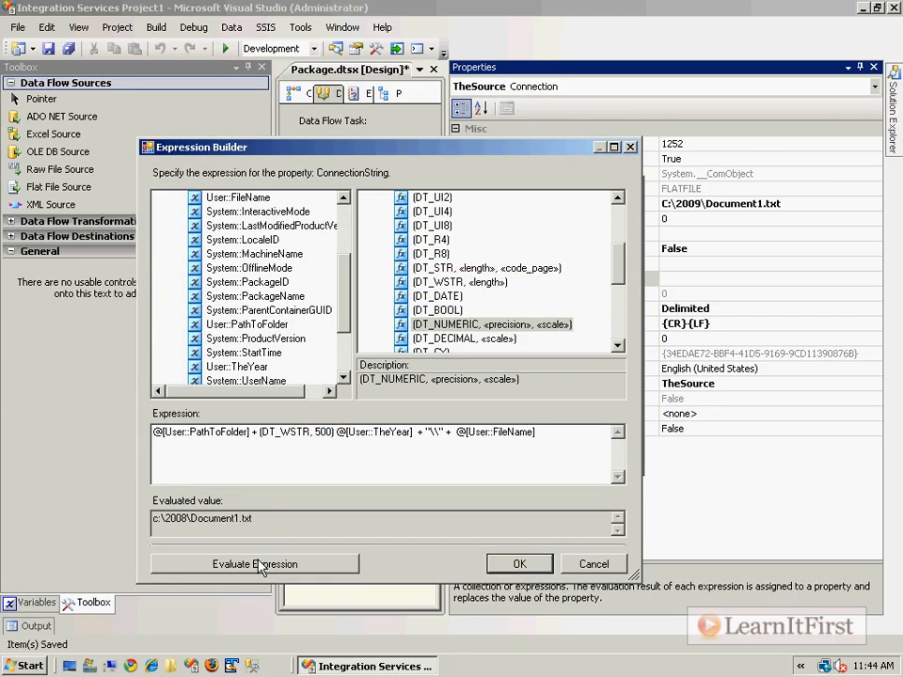
pyautogui.click(258, 564)
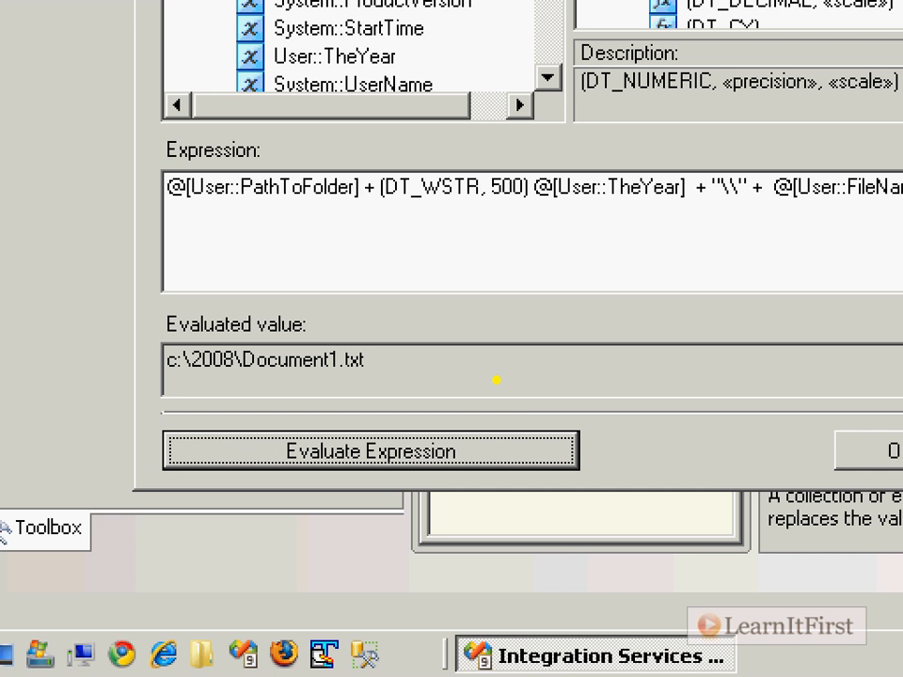
pyautogui.moveTo(168, 378); pyautogui.dragTo(437, 368)
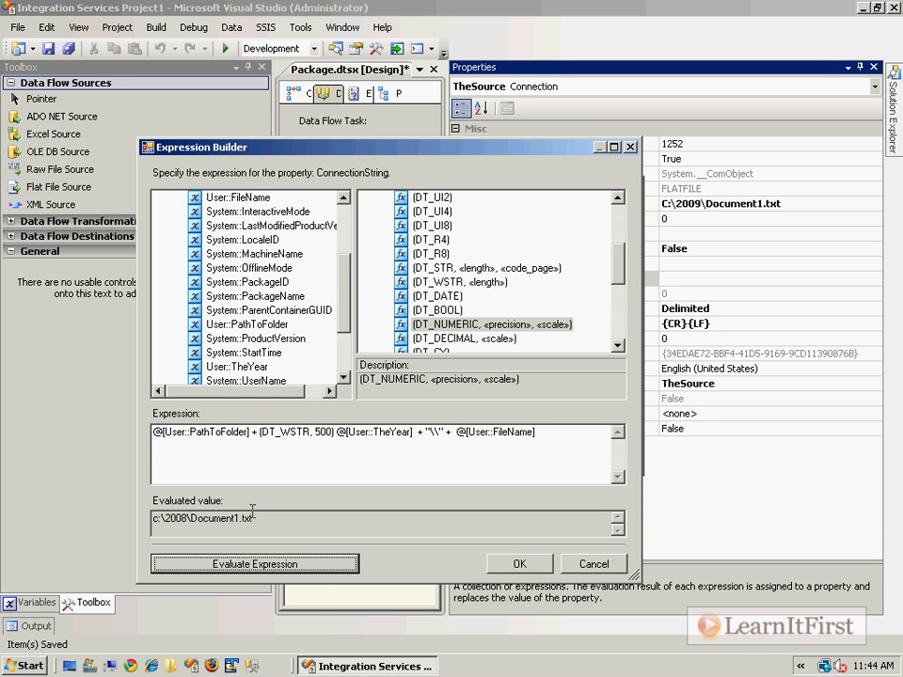
# Remove the (DT_WSTR, 500) cast in front of @[User::TheYear] and evaluate the expression without it.
pyautogui.moveTo(257, 431); pyautogui.dragTo(335, 431)
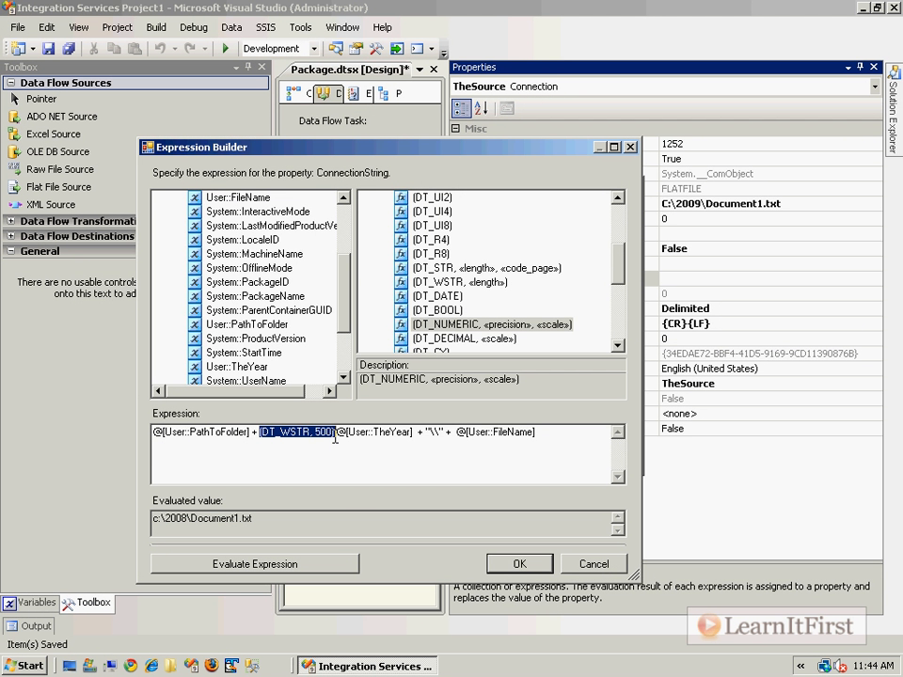
pyautogui.press('Delete')
pyautogui.click(252, 563)
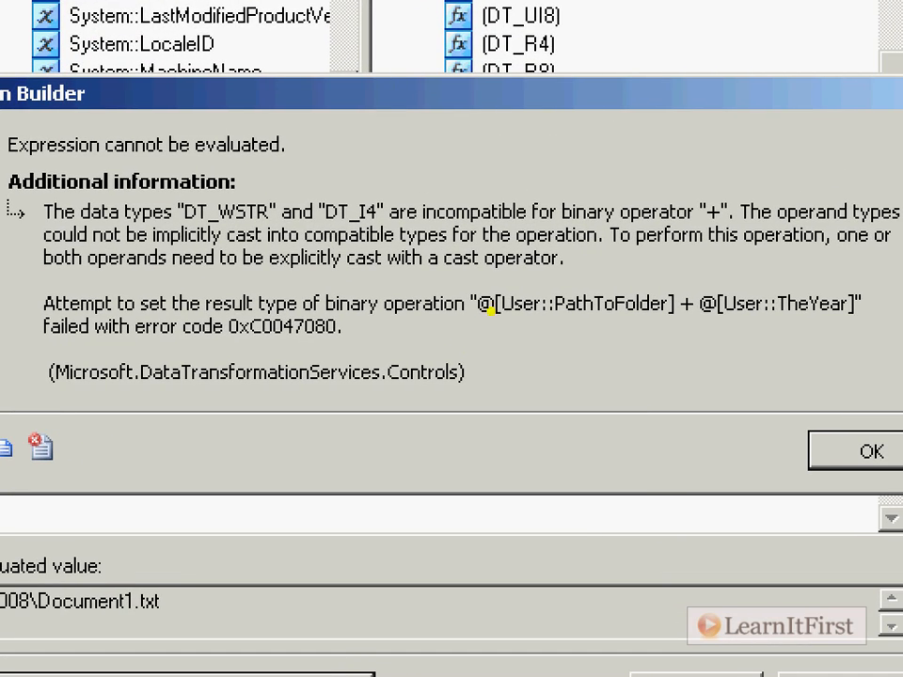
pyautogui.moveTo(451, 274); pyautogui.dragTo(540, 278)
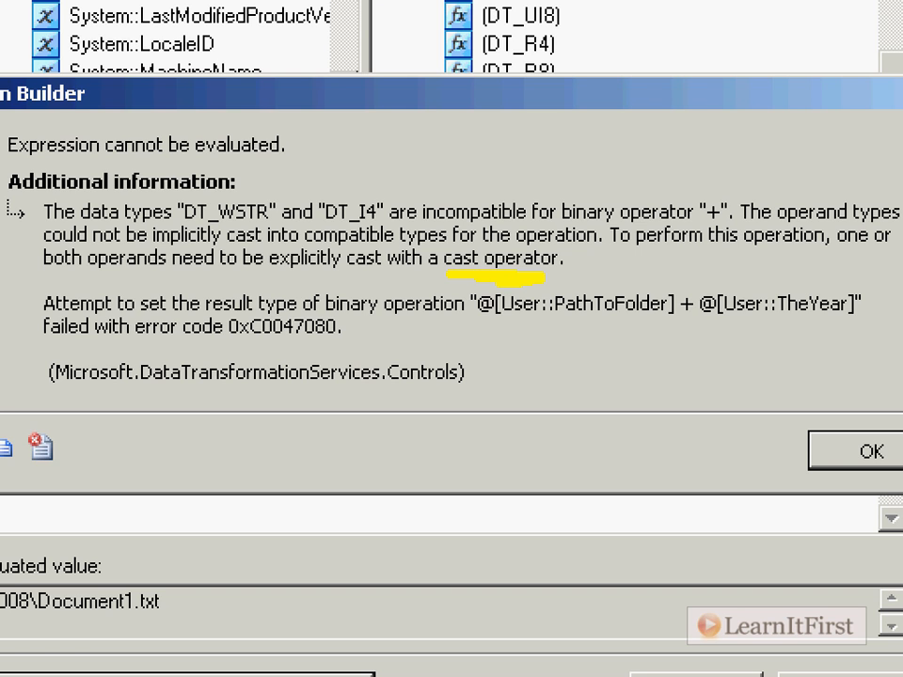
pyautogui.press('r')
pyautogui.moveTo(616, 4)
pyautogui.mouseDown()
pyautogui.moveTo(616, 41)
pyautogui.moveTo(679, 43)
pyautogui.moveTo(619, 6)
pyautogui.mouseUp()
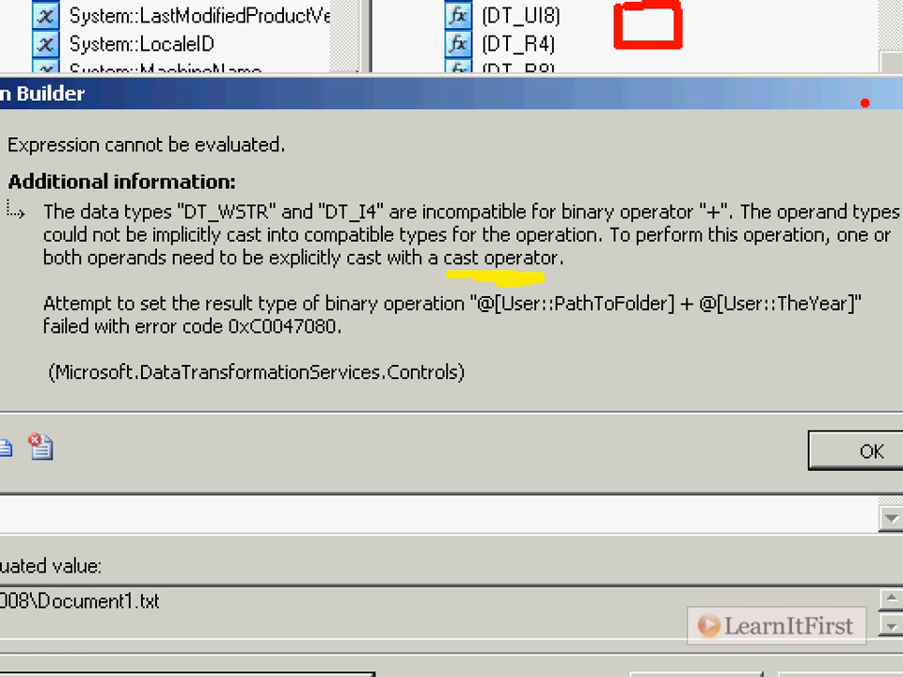